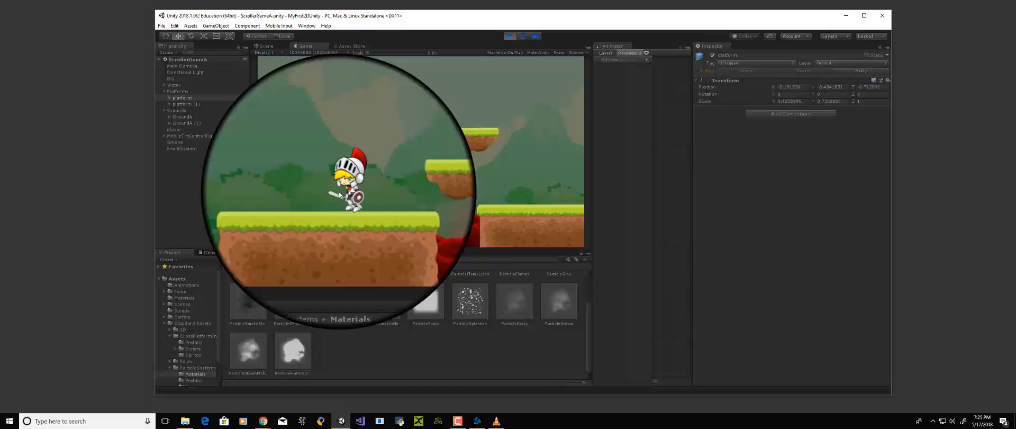
Test whether the knight can jump onto the platforms in the running game, and stop play mode
{"action": "key", "text": "space"}
{"action": "key", "text": "Right"}
{"action": "key", "text": "space"}
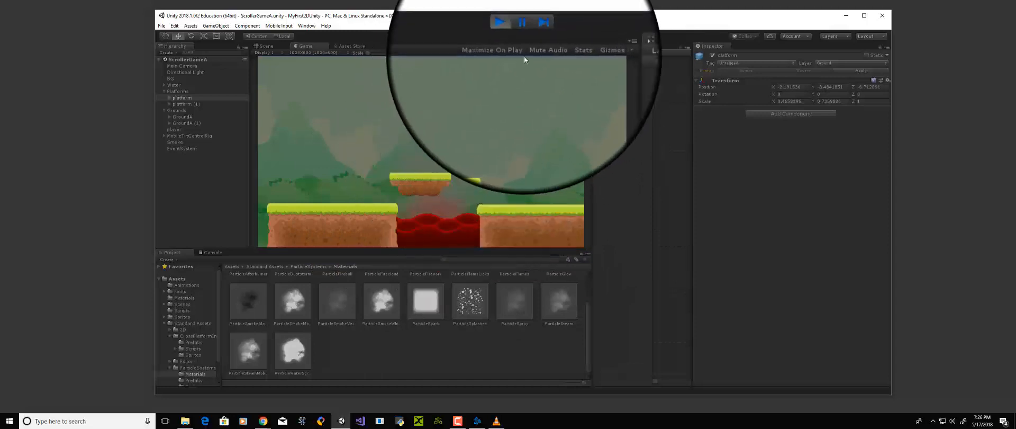
{"action": "left_click", "coordinate": [510, 36]}
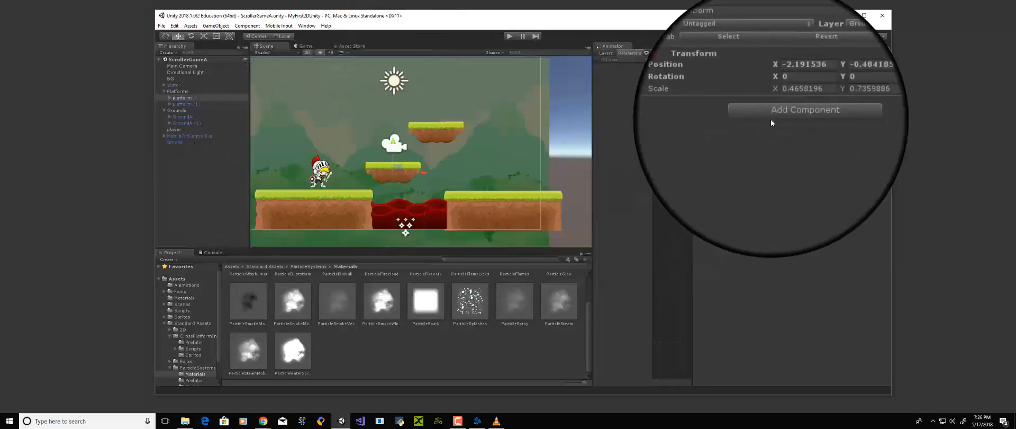
Add a Box Collider 2D component to the platform object
{"action": "left_click", "coordinate": [773, 116]}
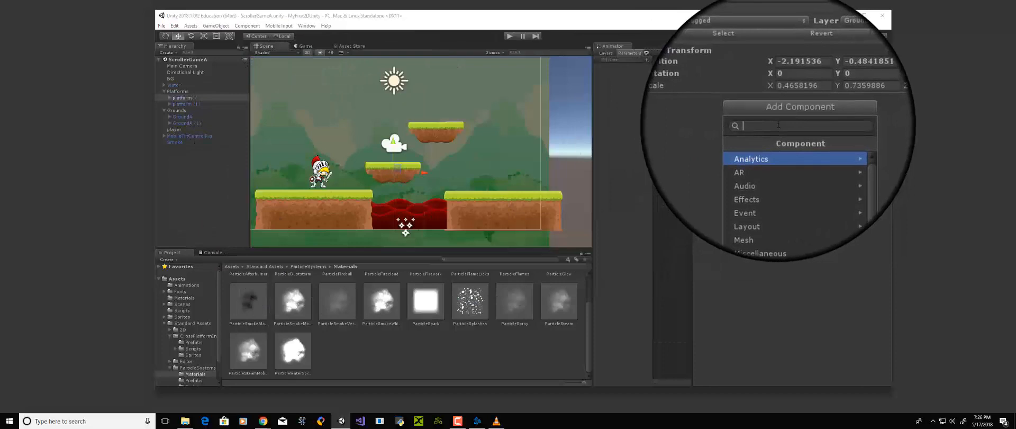
{"action": "type", "text": "cool"}
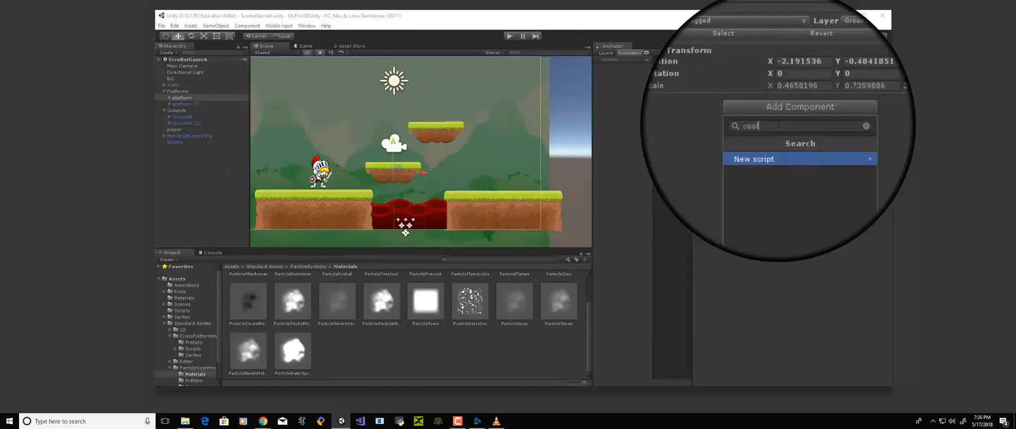
{"action": "key", "text": "BackSpace"}
{"action": "key", "text": "BackSpace"}
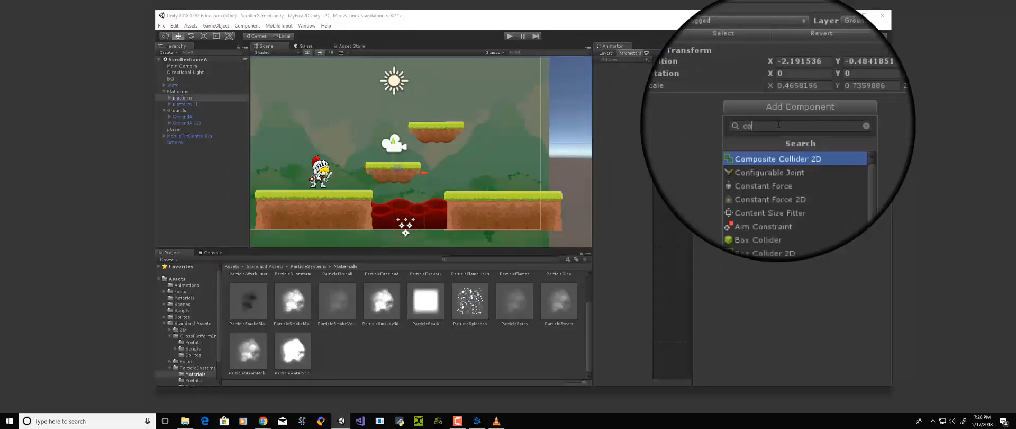
{"action": "type", "text": "ll"}
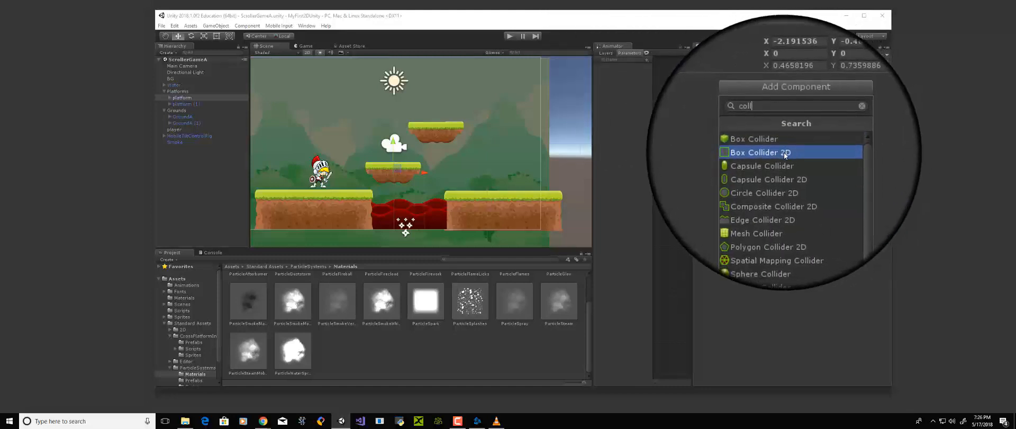
{"action": "left_click", "coordinate": [785, 154]}
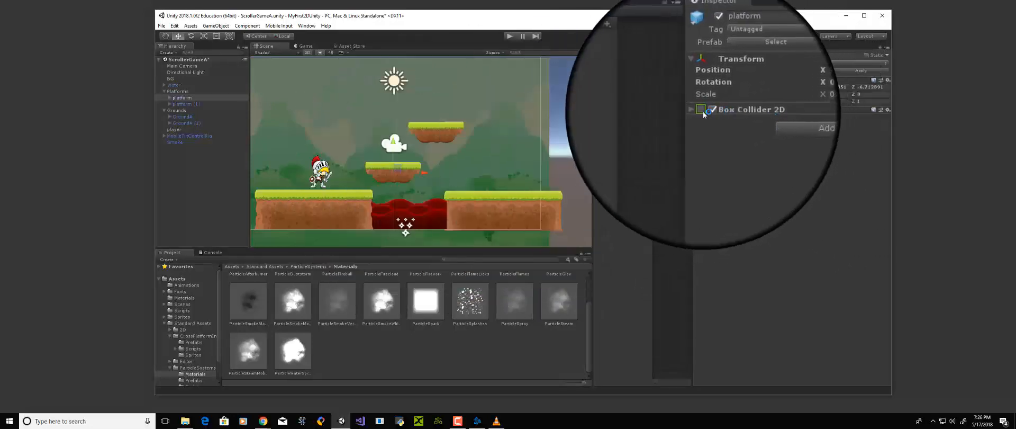
Resize the platform's Box Collider 2D to cover its grassy surface and check that the upper platform has it too
{"action": "left_click", "coordinate": [705, 113]}
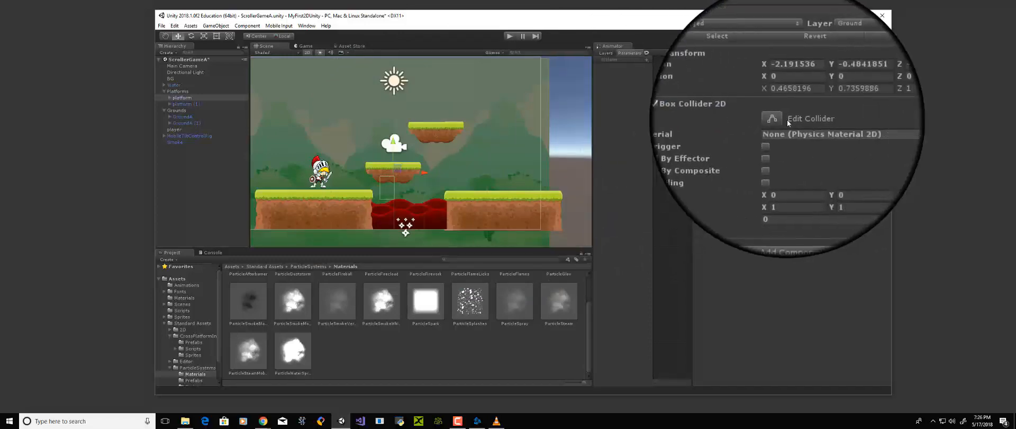
{"action": "left_click", "coordinate": [778, 119]}
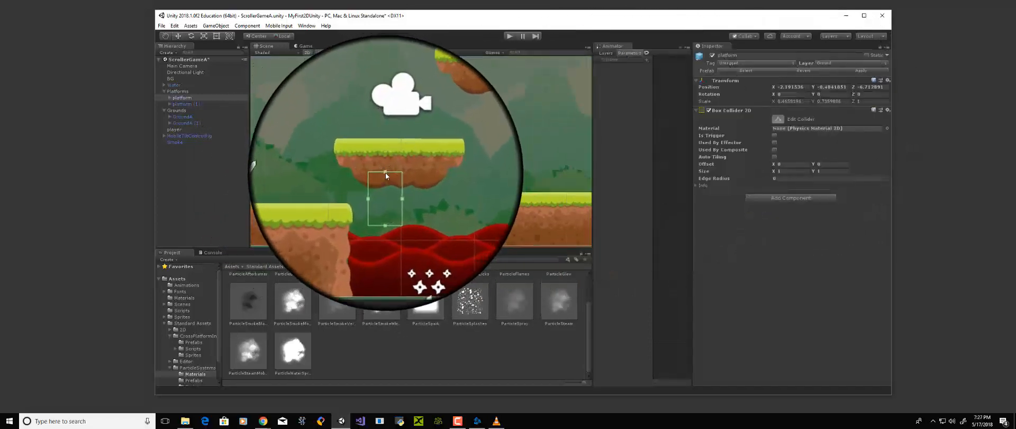
{"action": "left_click_drag", "start_coordinate": [386, 172], "coordinate": [387, 154]}
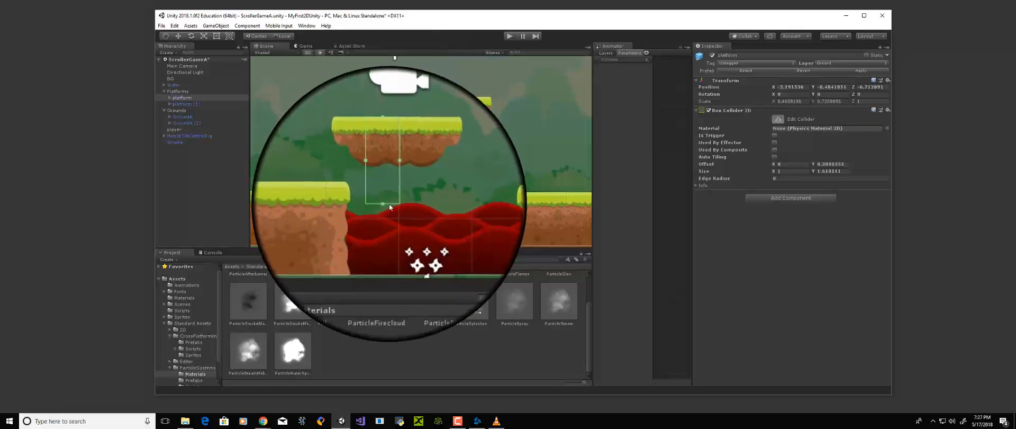
{"action": "left_click_drag", "start_coordinate": [386, 203], "coordinate": [431, 156]}
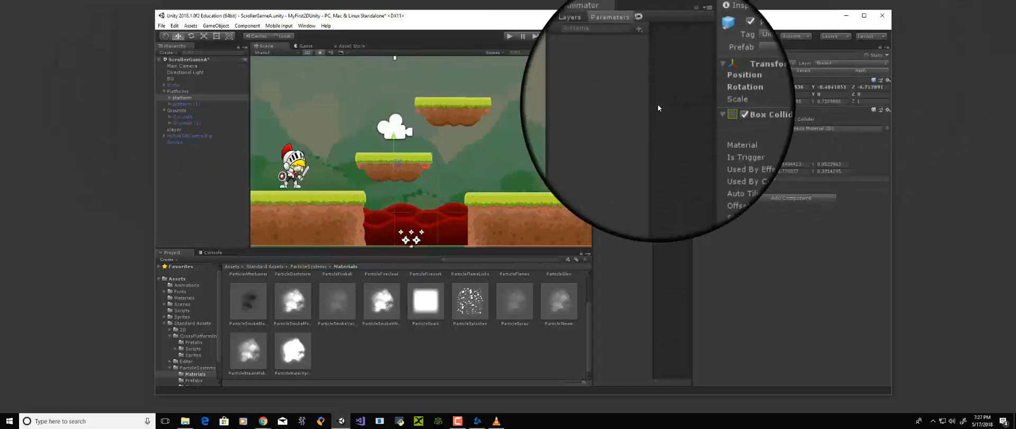
{"action": "left_click", "coordinate": [443, 110]}
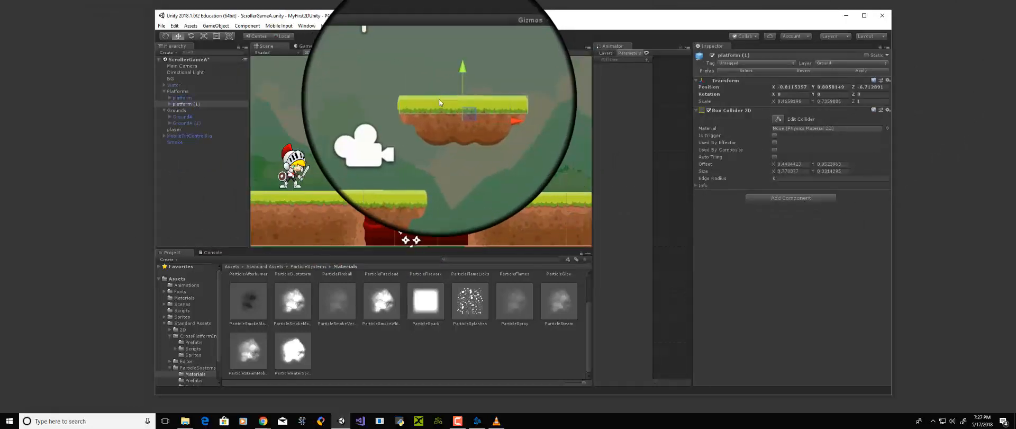
{"action": "left_click", "coordinate": [386, 158]}
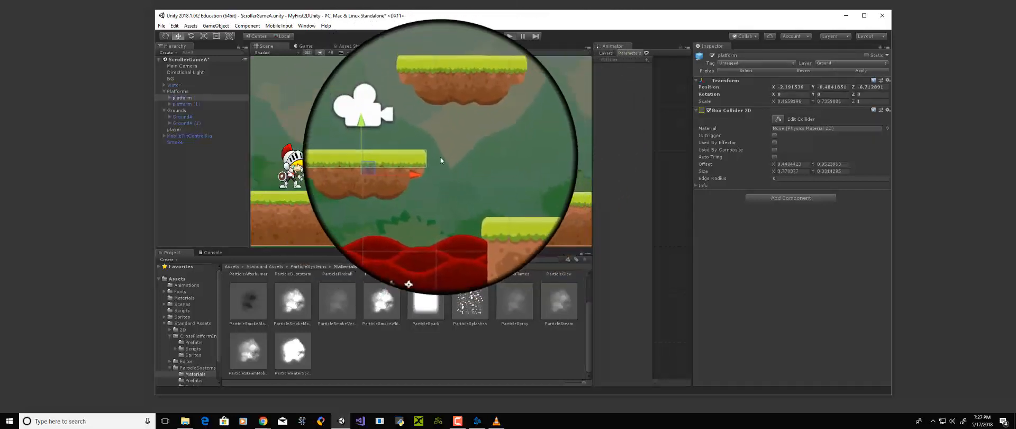
Run the game and jump the knight across both floating platforms to the far ground to test the box colliders
{"action": "key", "text": "ctrl+p"}
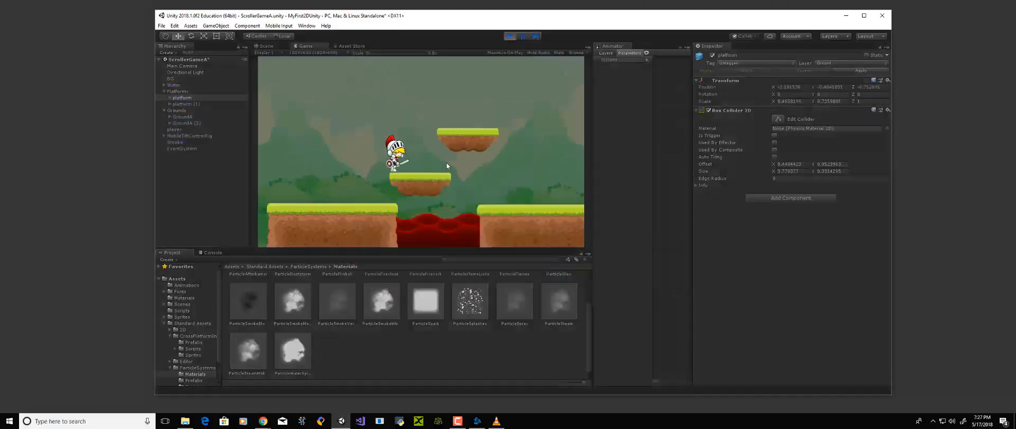
{"action": "key", "text": "Right"}
{"action": "key", "text": "space"}
{"action": "key", "text": "Right"}
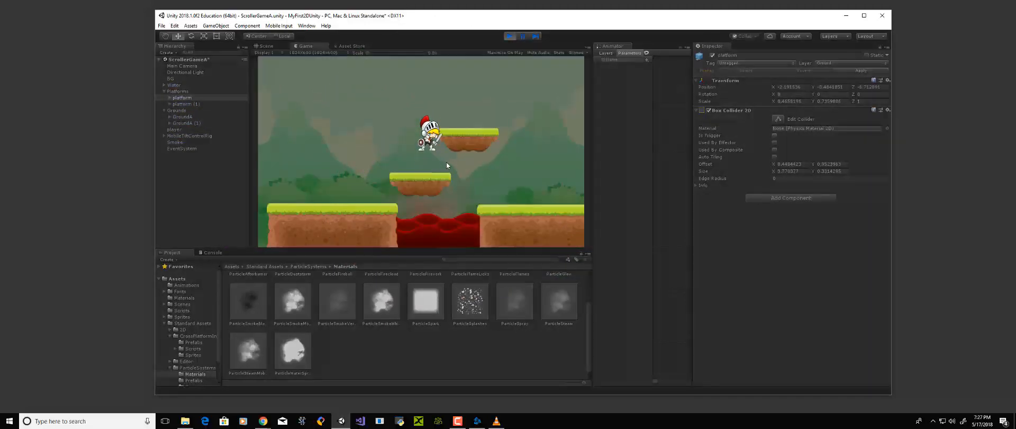
{"action": "key", "text": "space"}
{"action": "key", "text": "Right"}
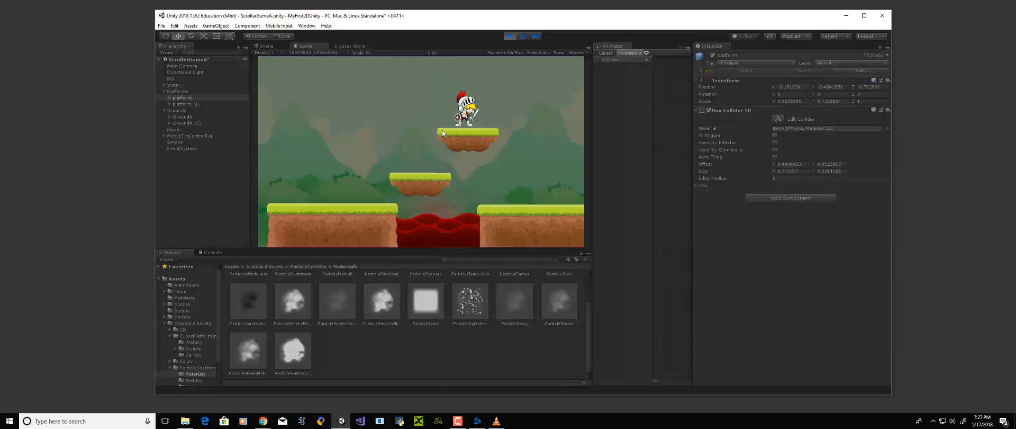
{"action": "key", "text": "space"}
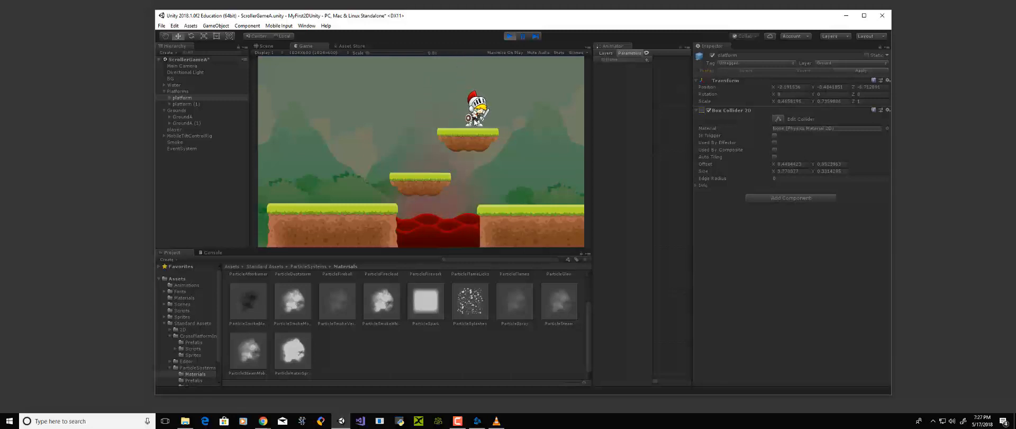
{"action": "key", "text": "Right"}
{"action": "key", "text": "Left"}
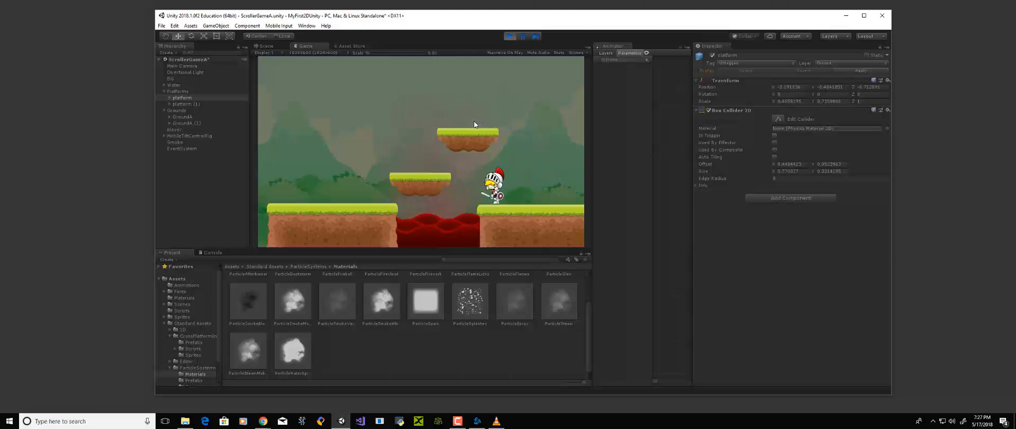
Test jumping back from the far ground onto the lower platform, and stop the game
{"action": "key", "text": "space"}
{"action": "key", "text": "Left"}
{"action": "key", "text": "space"}
{"action": "key", "text": "Right"}
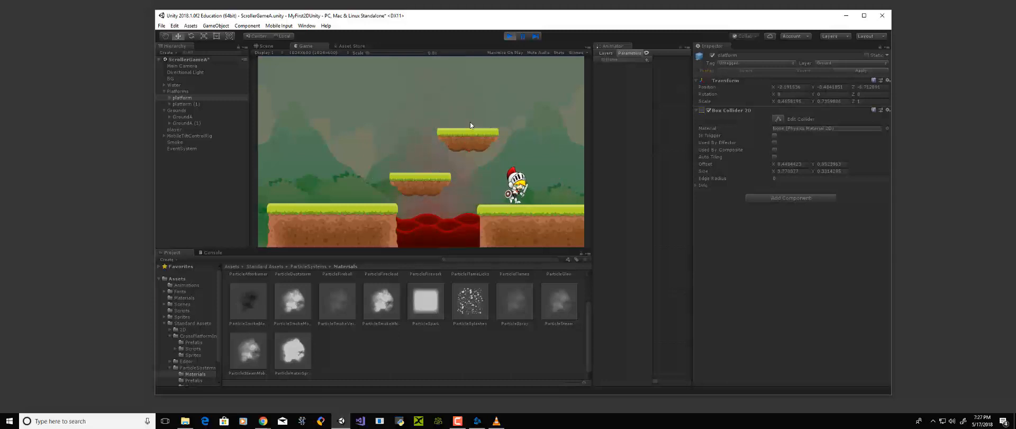
{"action": "key", "text": "Left"}
{"action": "key", "text": "space"}
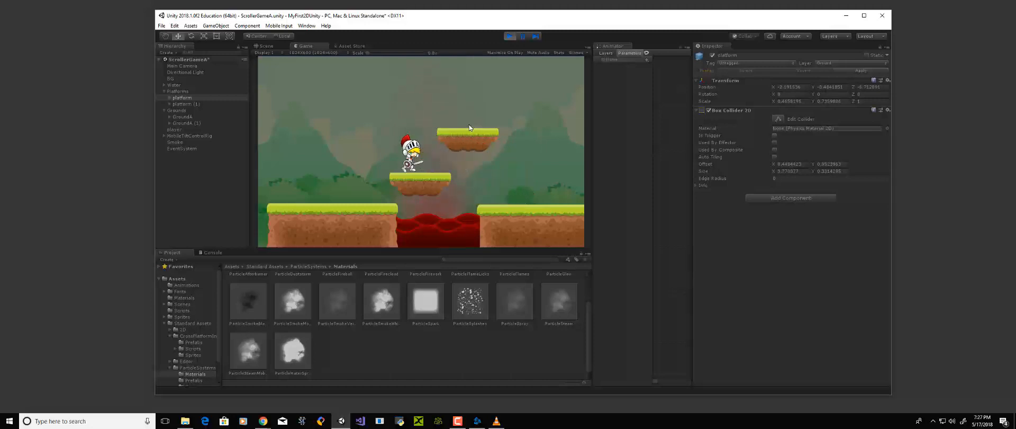
{"action": "key", "text": "Right"}
{"action": "key", "text": "Left"}
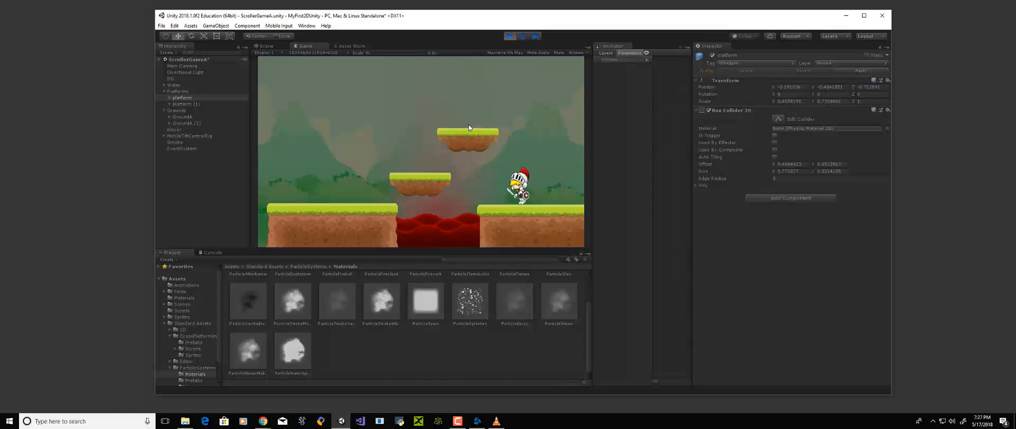
{"action": "key", "text": "space"}
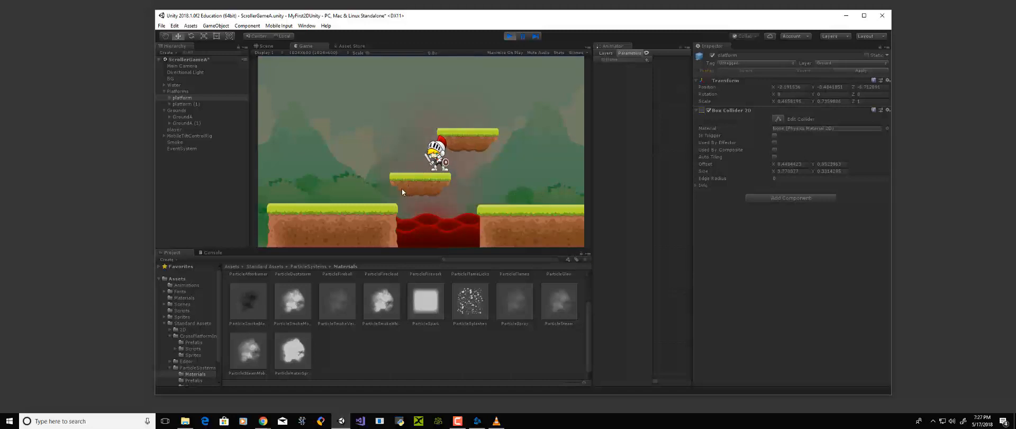
{"action": "left_click", "coordinate": [510, 36]}
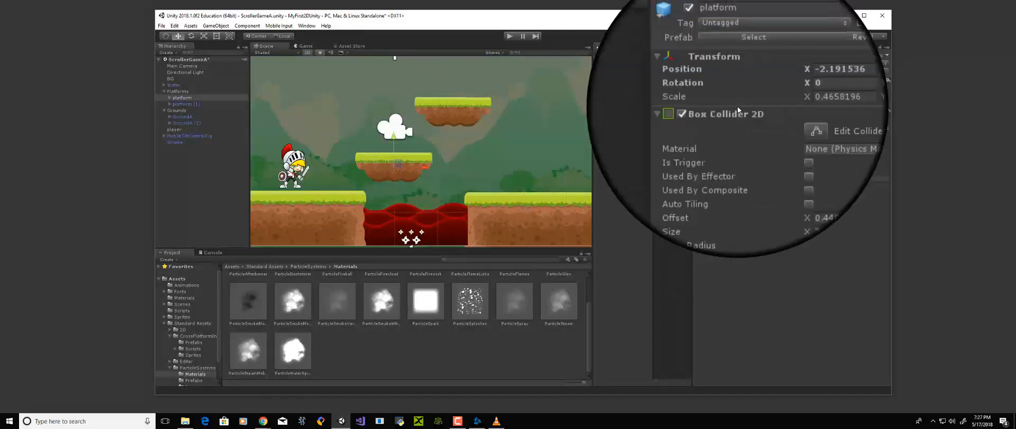
Replace the platform's Box Collider 2D with an Edge Collider 2D, keeping the platform at its original position
{"action": "left_click", "coordinate": [885, 111]}
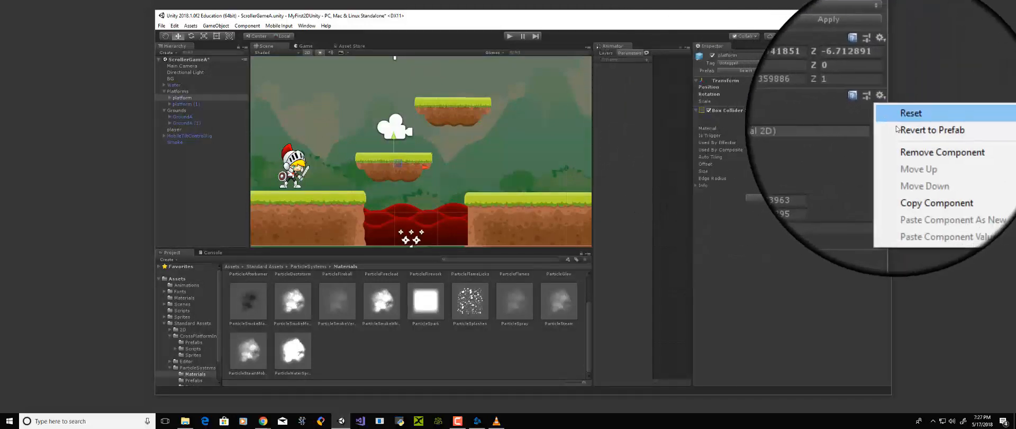
{"action": "left_click", "coordinate": [924, 147]}
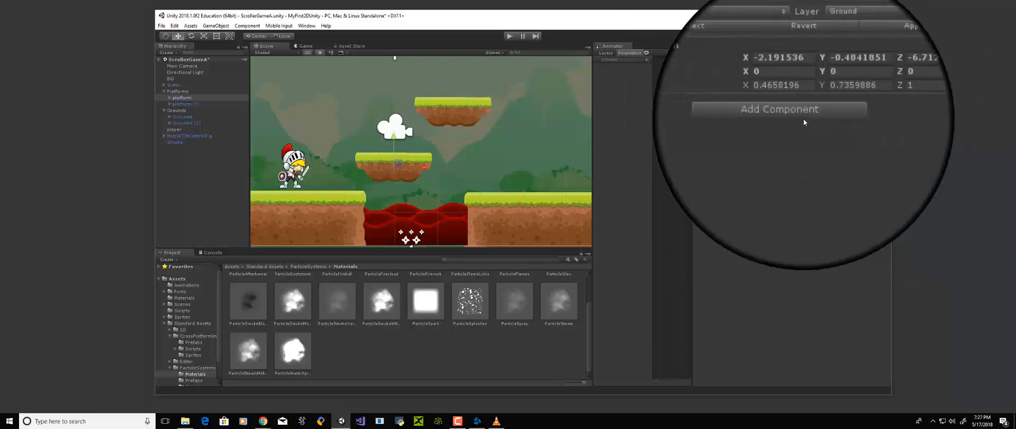
{"action": "left_click", "coordinate": [800, 117]}
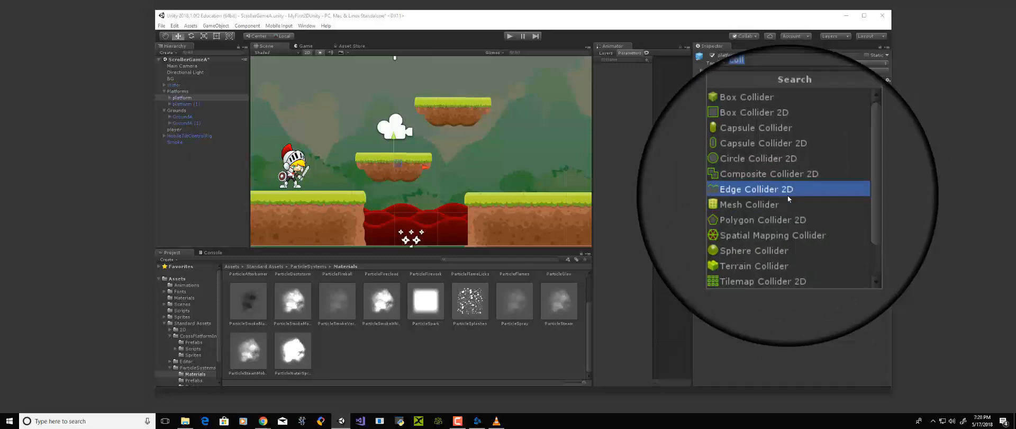
{"action": "left_click", "coordinate": [788, 194]}
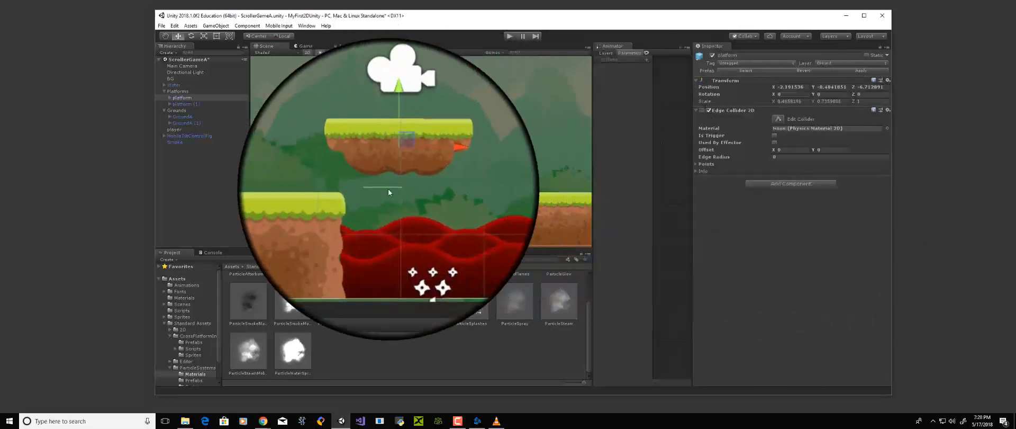
{"action": "left_click_drag", "start_coordinate": [395, 135], "coordinate": [396, 128]}
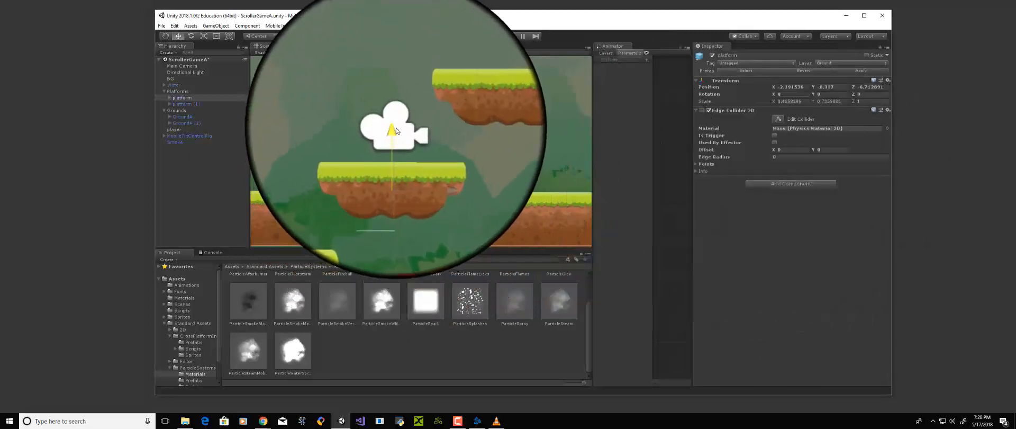
{"action": "key", "text": "ctrl+z"}
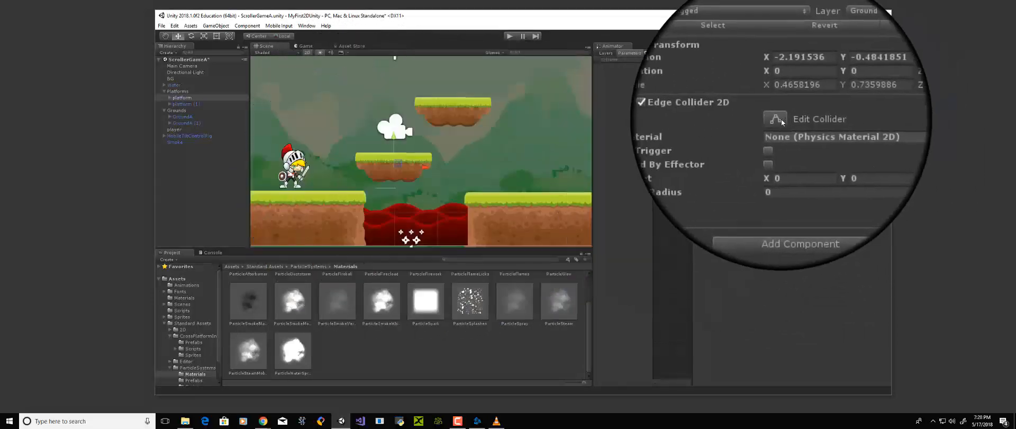
Edit the lower platform's Edge Collider 2D so it spans the grassy top from one corner to the other
{"action": "left_click", "coordinate": [779, 120]}
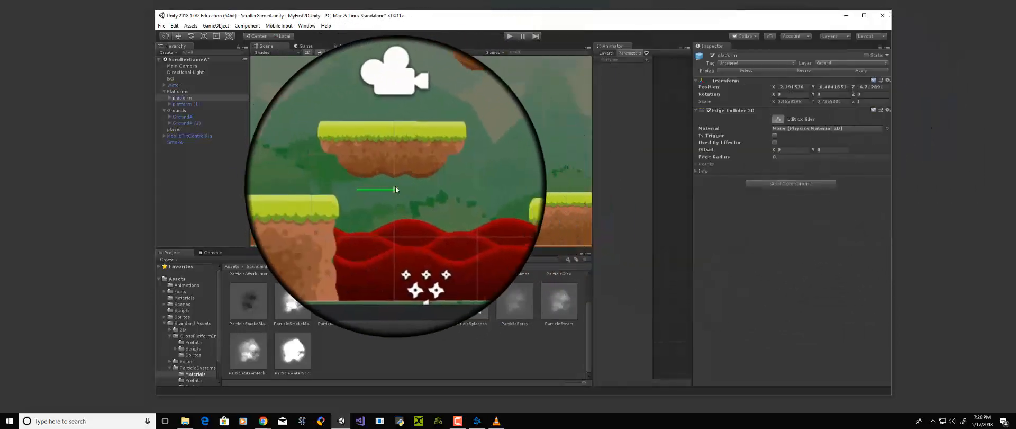
{"action": "left_click_drag", "start_coordinate": [396, 186], "coordinate": [358, 152]}
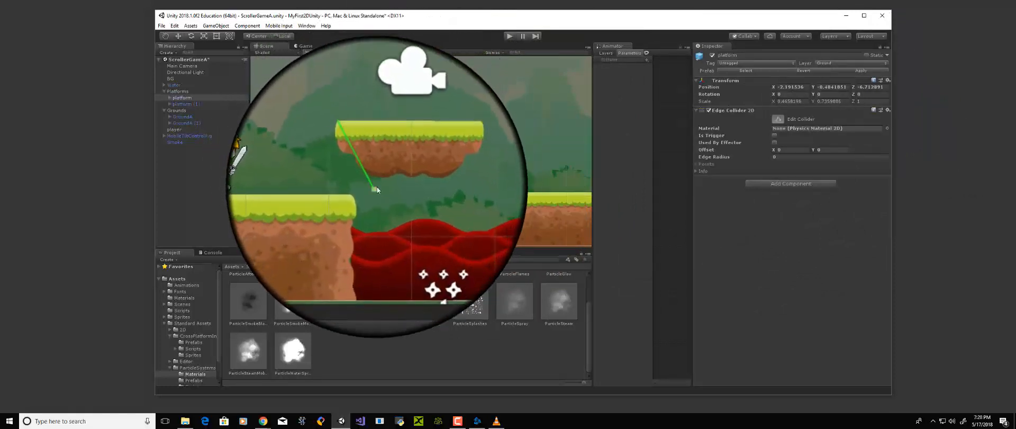
{"action": "left_click_drag", "start_coordinate": [377, 188], "coordinate": [432, 152]}
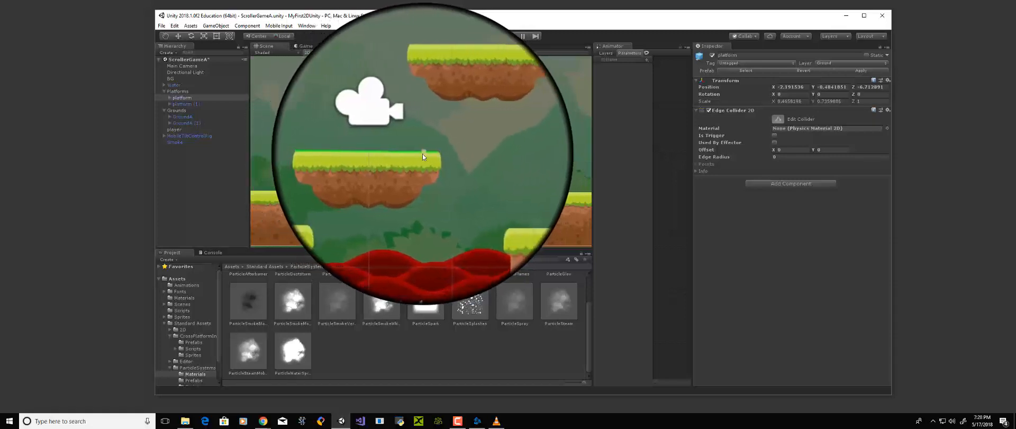
Add points to the edge collider to trace the platform's sides and underside, and apply the change to the prefab
{"action": "left_click_drag", "start_coordinate": [423, 154], "coordinate": [444, 151]}
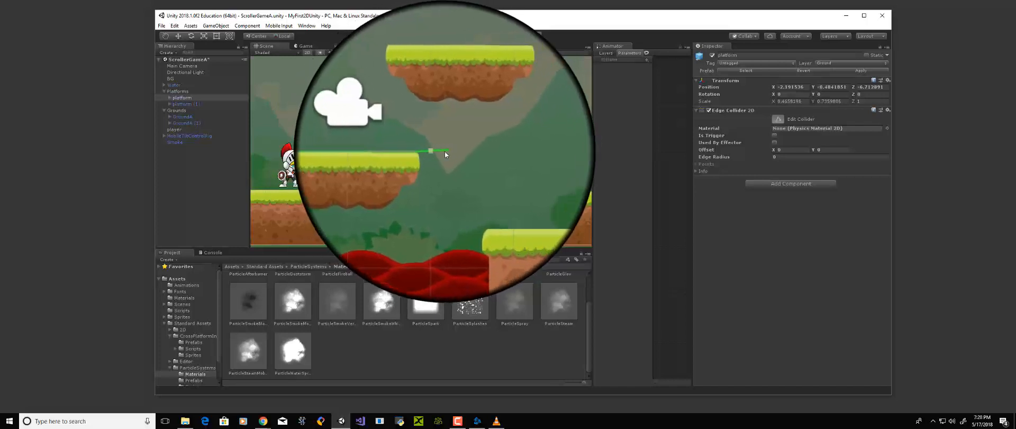
{"action": "left_click_drag", "start_coordinate": [447, 151], "coordinate": [431, 163]}
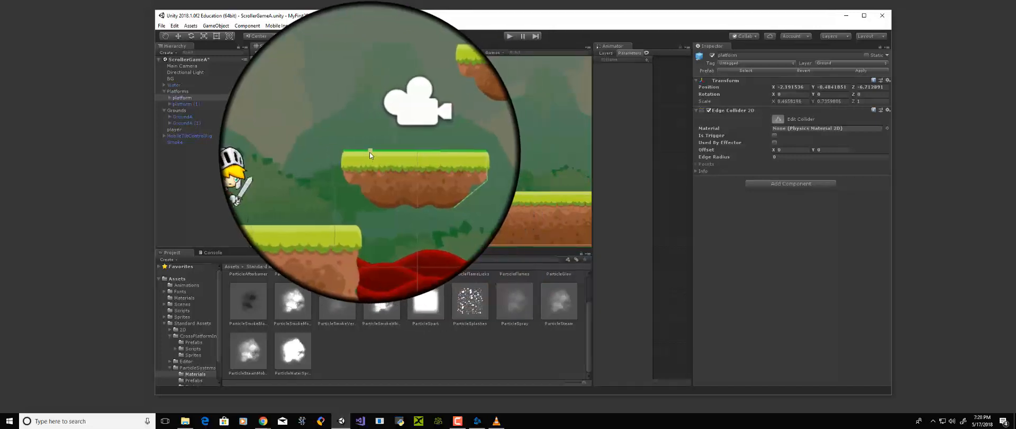
{"action": "left_click_drag", "start_coordinate": [372, 153], "coordinate": [379, 184]}
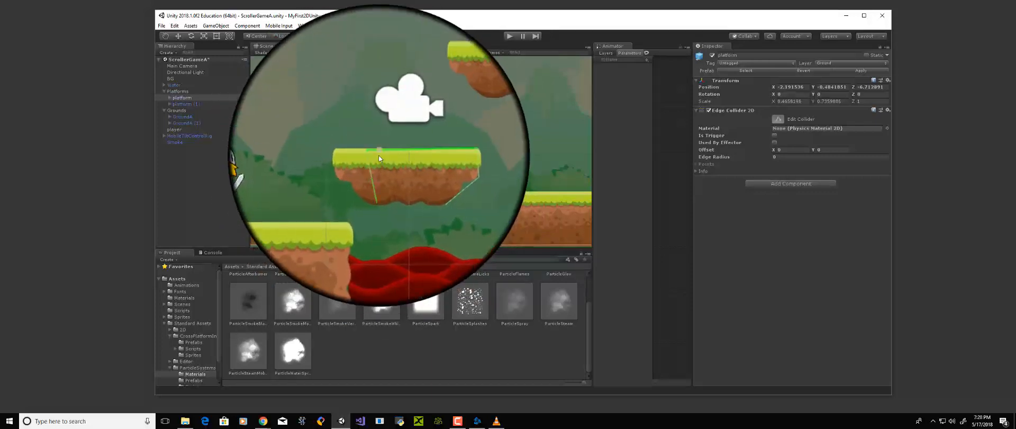
{"action": "left_click_drag", "start_coordinate": [386, 154], "coordinate": [433, 157]}
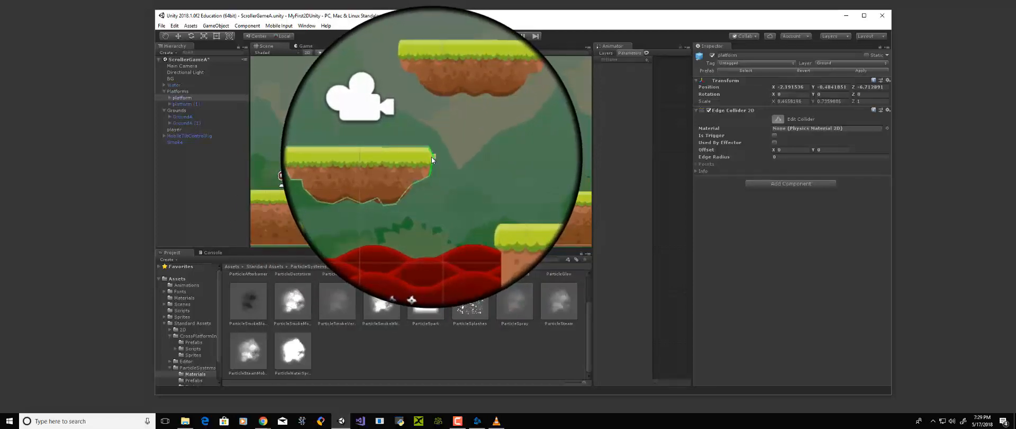
{"action": "left_click", "coordinate": [861, 71]}
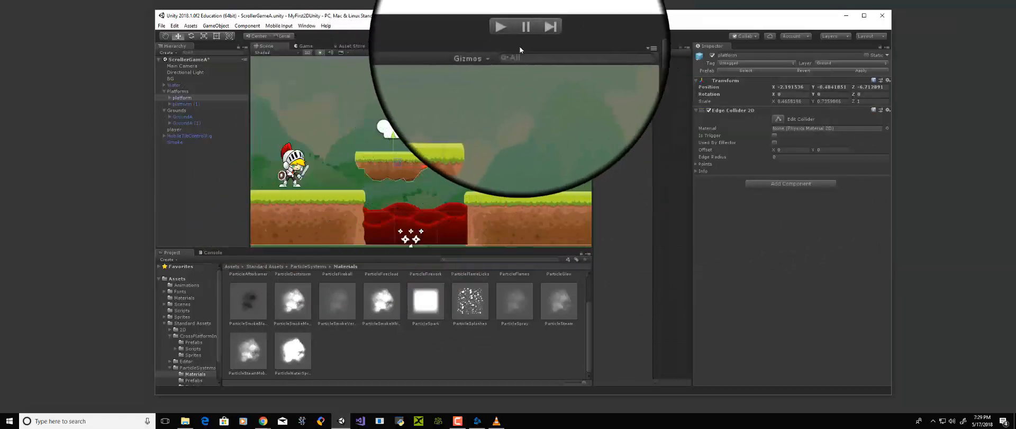
Check the upper platform's edge collider and run the game, jumping the knight from the lower platform onto the upper one
{"action": "left_click", "coordinate": [433, 113]}
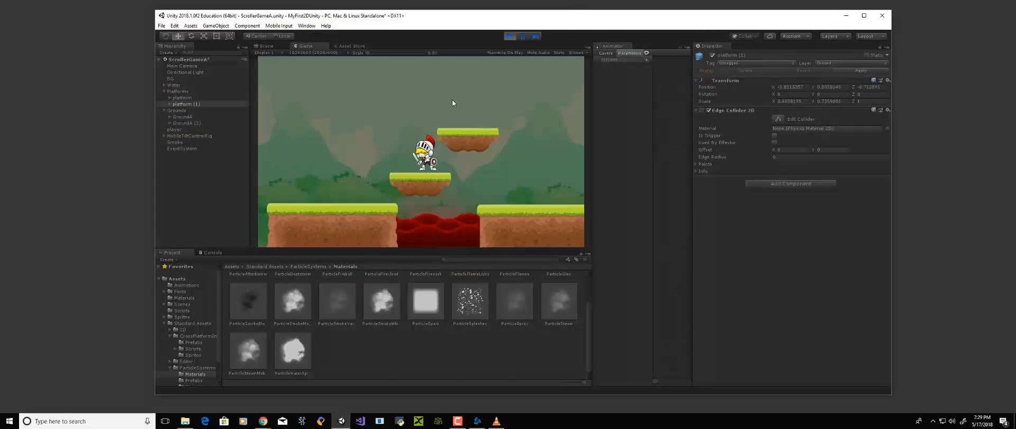
{"action": "key", "text": "Left"}
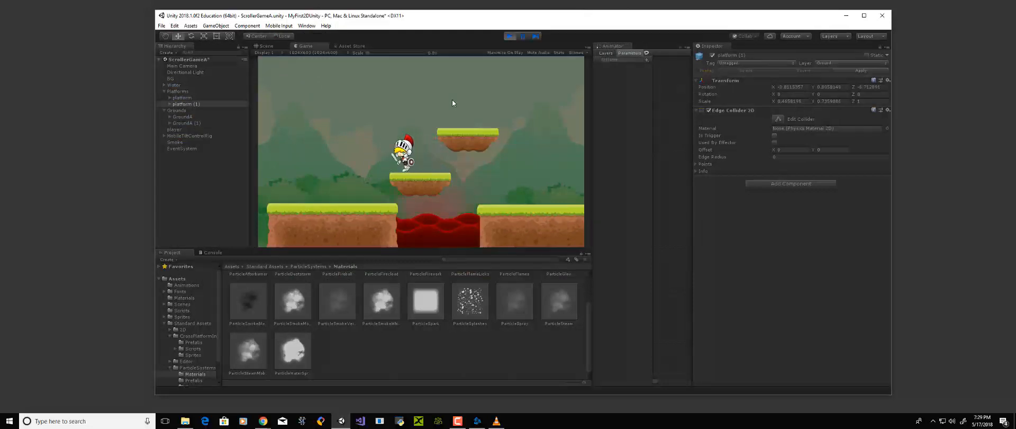
{"action": "key", "text": "Right"}
{"action": "key", "text": "space"}
{"action": "key", "text": "Right"}
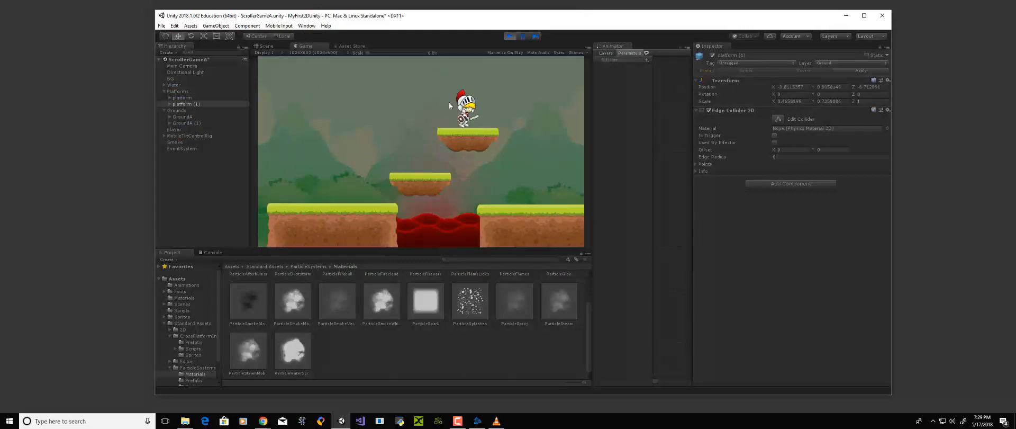
{"action": "key", "text": "Left"}
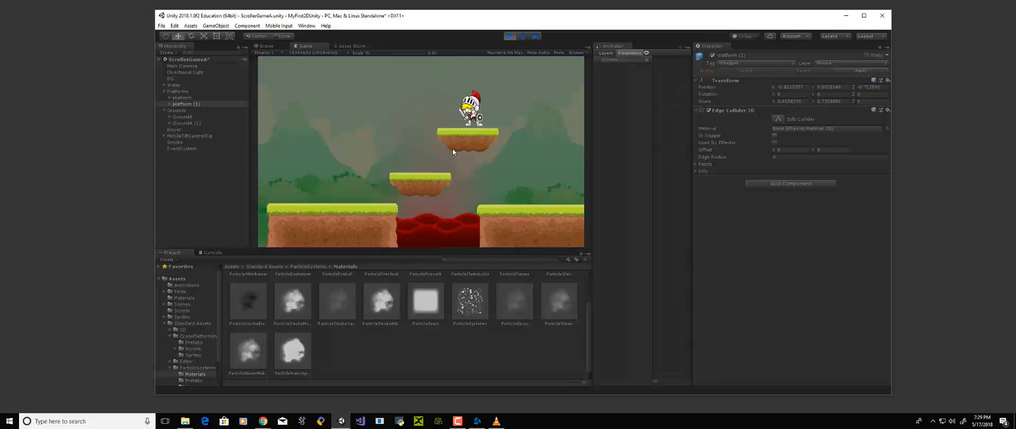
Test jumping the knight down from the upper platform and back up from the starting ground, and stop the game
{"action": "key", "text": "space"}
{"action": "key", "text": "Right"}
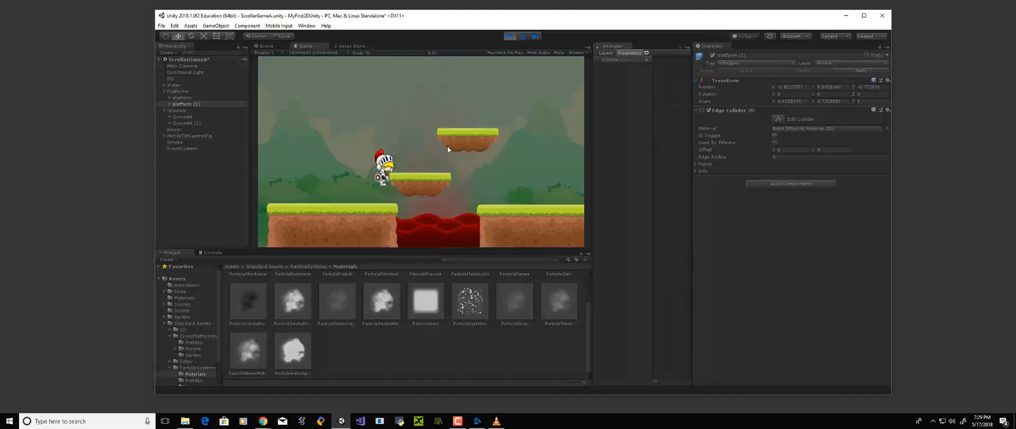
{"action": "key", "text": "space"}
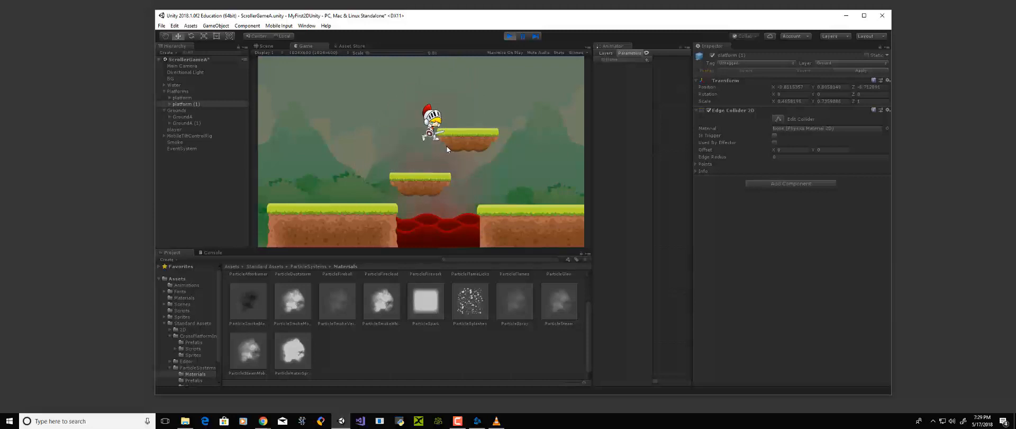
{"action": "key", "text": "space"}
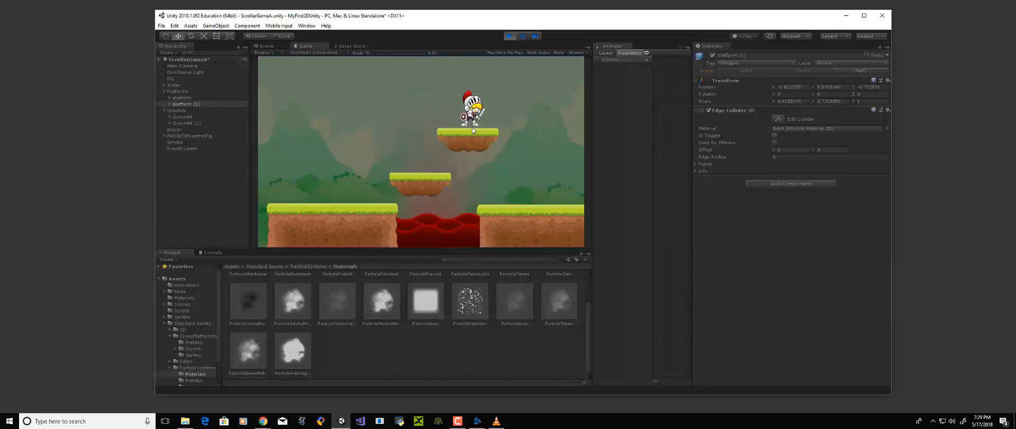
{"action": "left_click", "coordinate": [510, 36]}
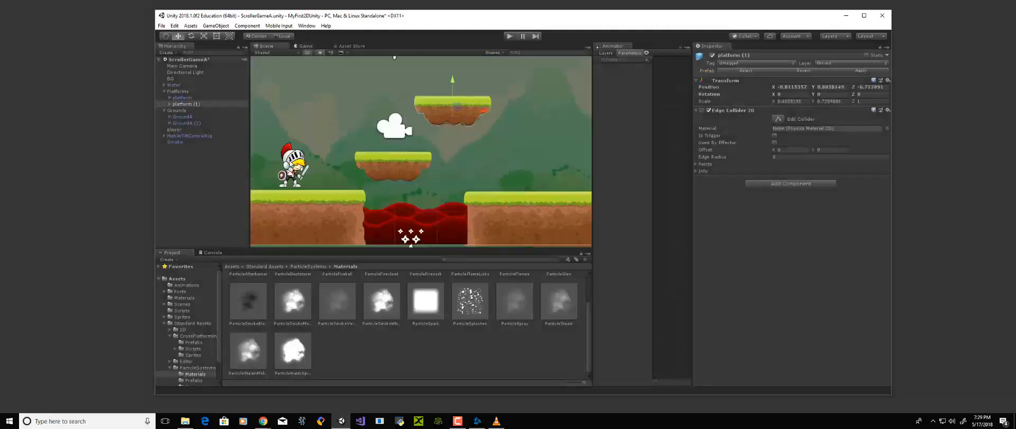
Narrow the knight's Box Collider 2D on its sword side to fit the body more closely
{"action": "left_click", "coordinate": [174, 129]}
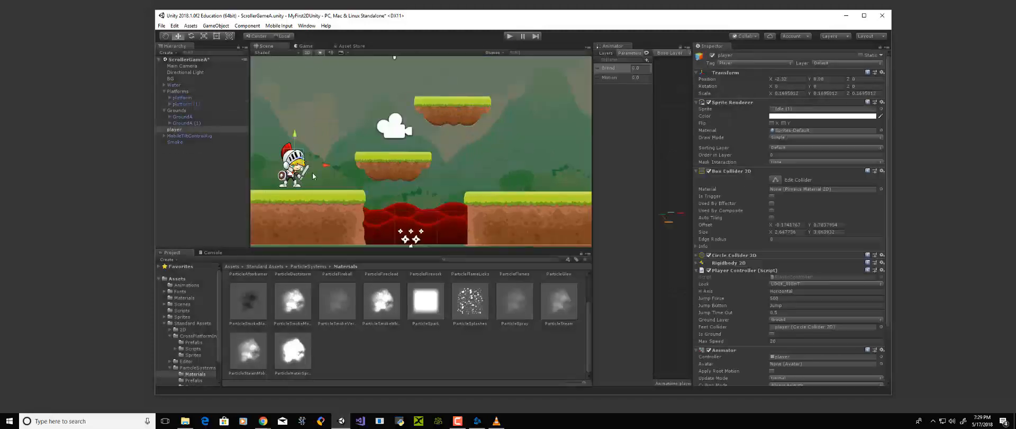
{"action": "scroll", "coordinate": [314, 177], "scroll_direction": "up", "scroll_amount": 6}
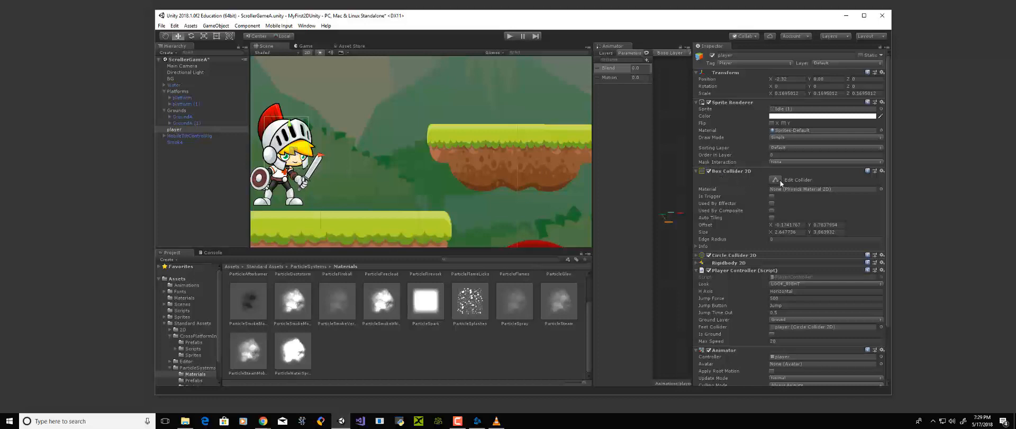
{"action": "left_click", "coordinate": [696, 256]}
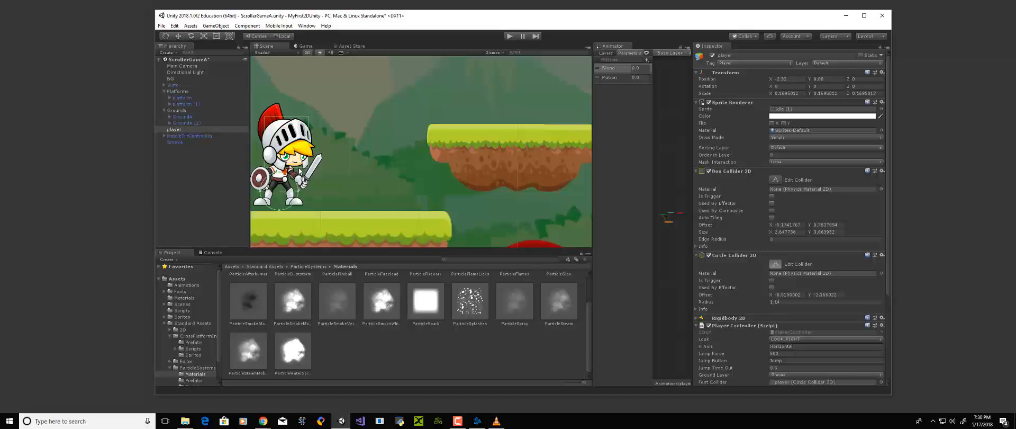
{"action": "key", "text": "w"}
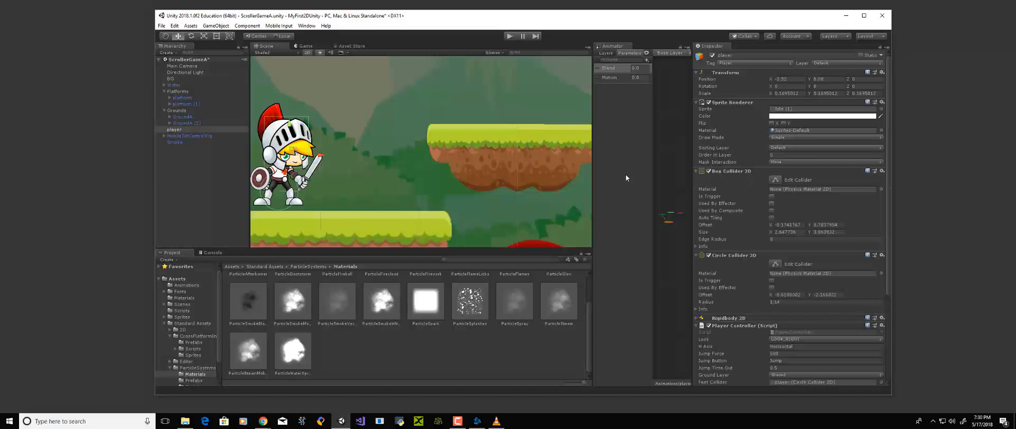
{"action": "left_click", "coordinate": [775, 179]}
{"action": "left_click_drag", "start_coordinate": [310, 144], "coordinate": [299, 149]}
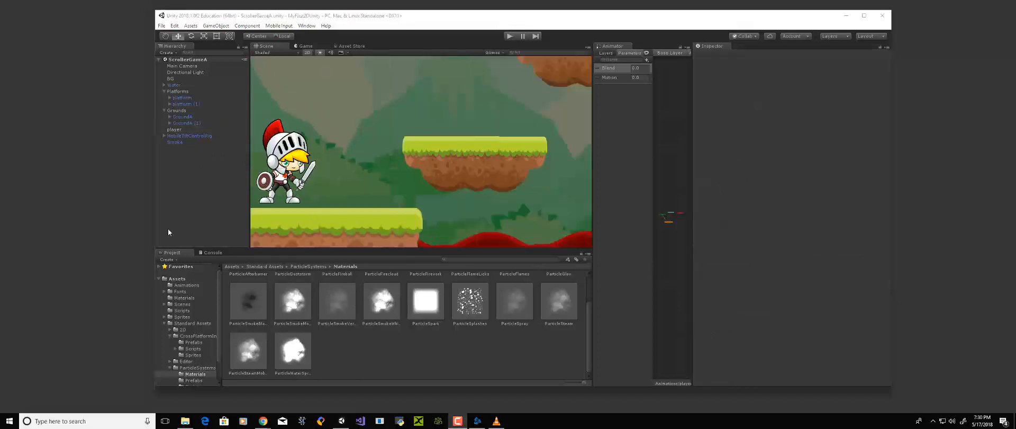
{"action": "scroll", "coordinate": [398, 216], "scroll_direction": "down", "scroll_amount": 4}
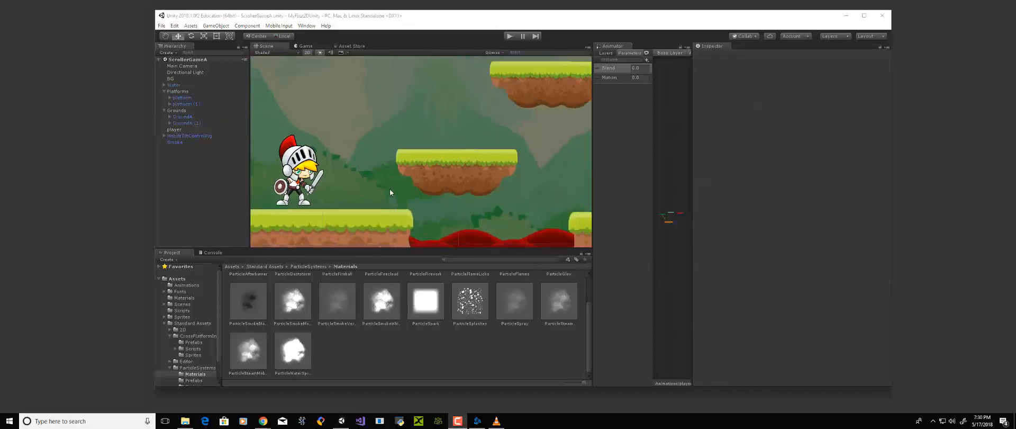
{"action": "scroll", "coordinate": [402, 182], "scroll_direction": "down", "scroll_amount": 5}
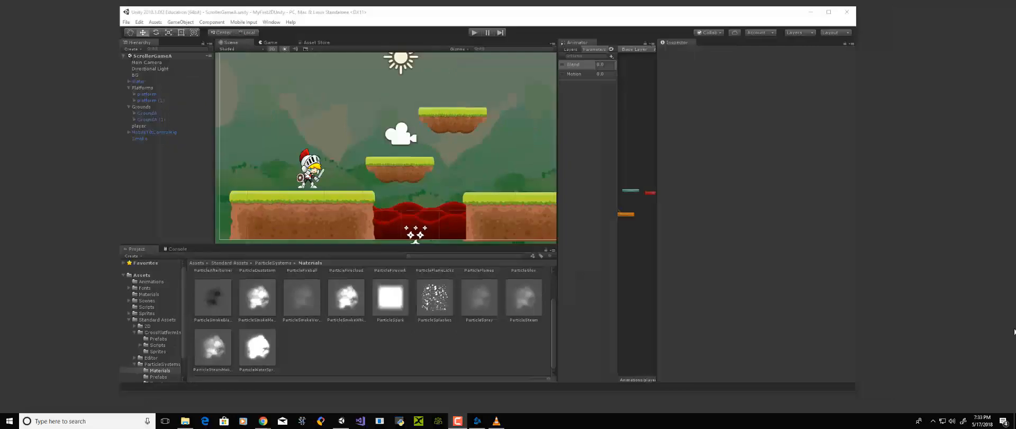
Run the game with the player selected and test the knight's narrowed collider by jumping onto the lower platform
{"action": "left_click", "coordinate": [320, 174]}
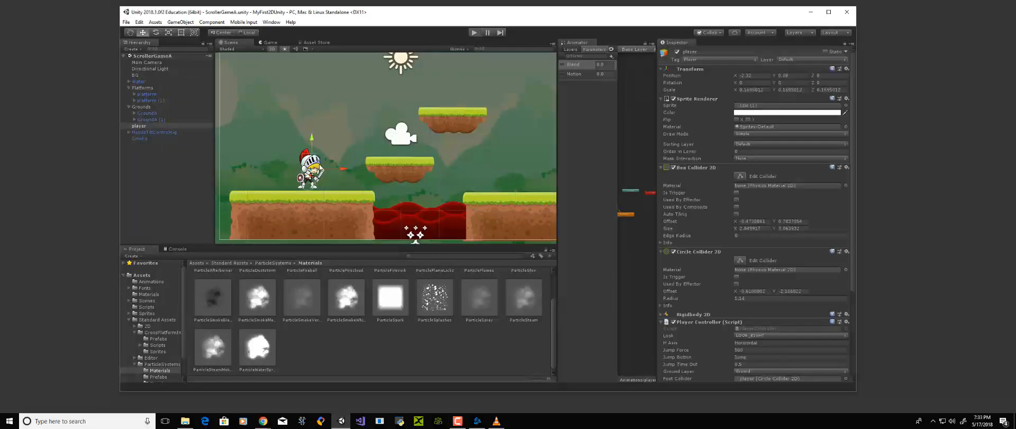
{"action": "key", "text": "ctrl+p"}
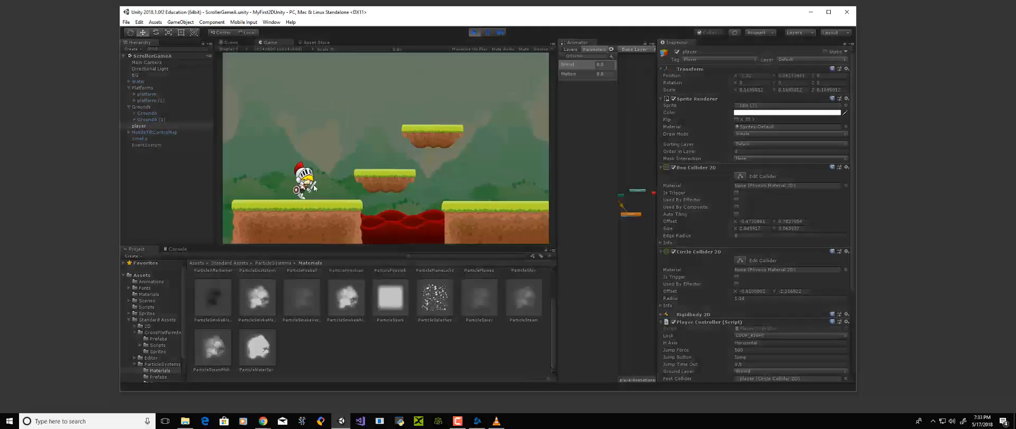
{"action": "key", "text": "Right"}
{"action": "key", "text": "space"}
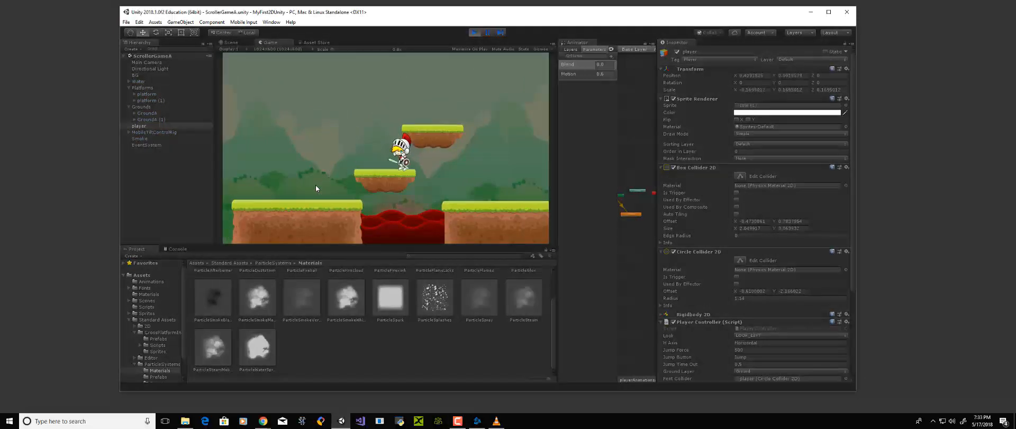
{"action": "key", "text": "Left"}
{"action": "key", "text": "Right"}
{"action": "key", "text": "space"}
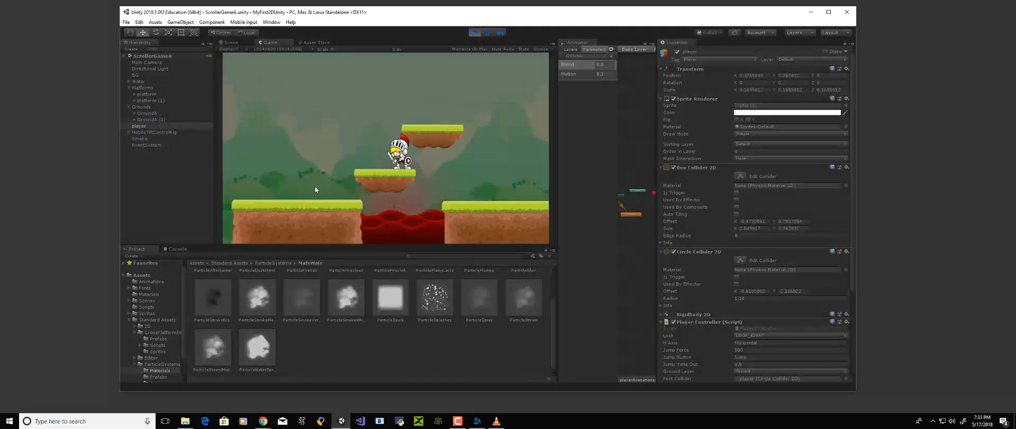
Test jumping the knight from the lower platform toward the upper one, and return to the starting ground
{"action": "key", "text": "Left"}
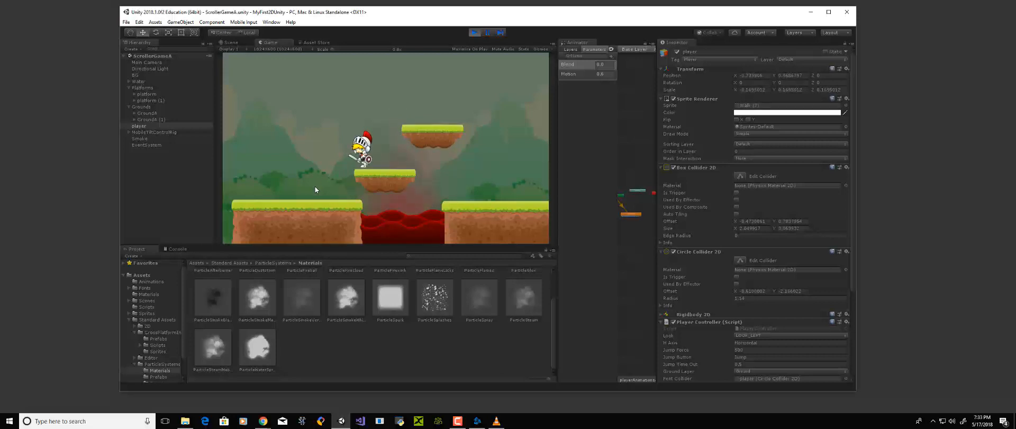
{"action": "key", "text": "Right"}
{"action": "key", "text": "space"}
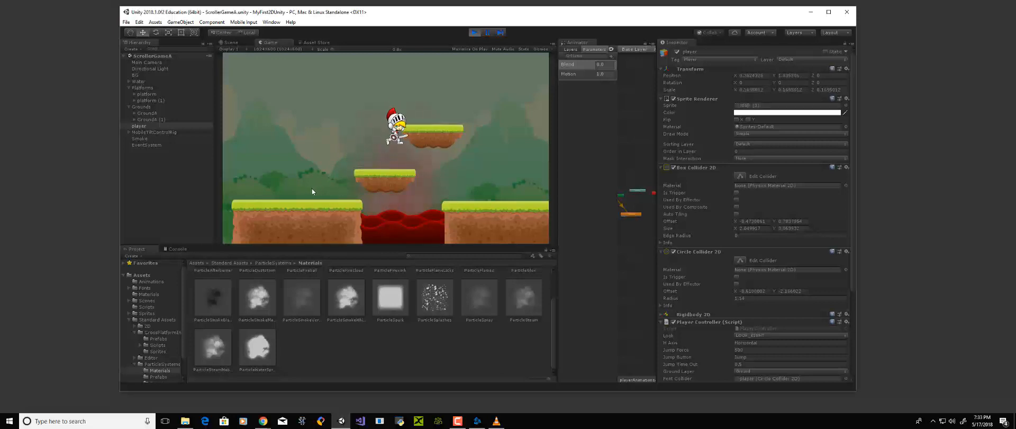
{"action": "key", "text": "Left"}
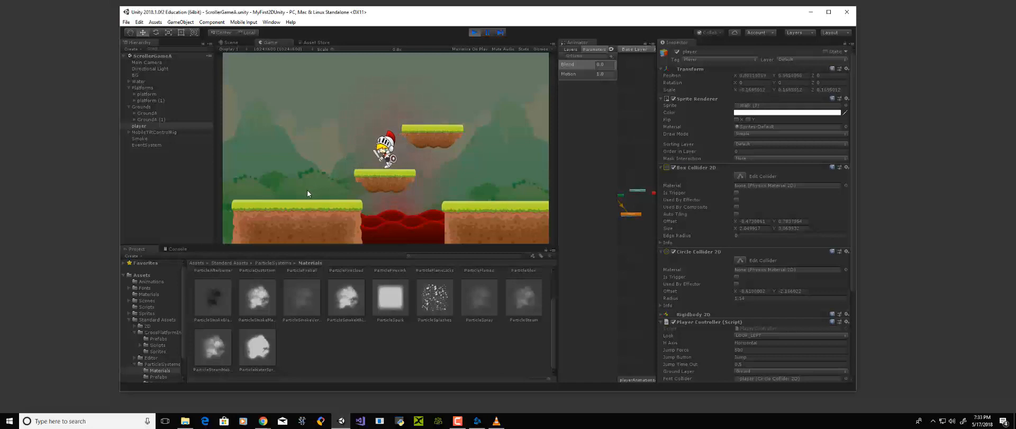
{"action": "key", "text": "space"}
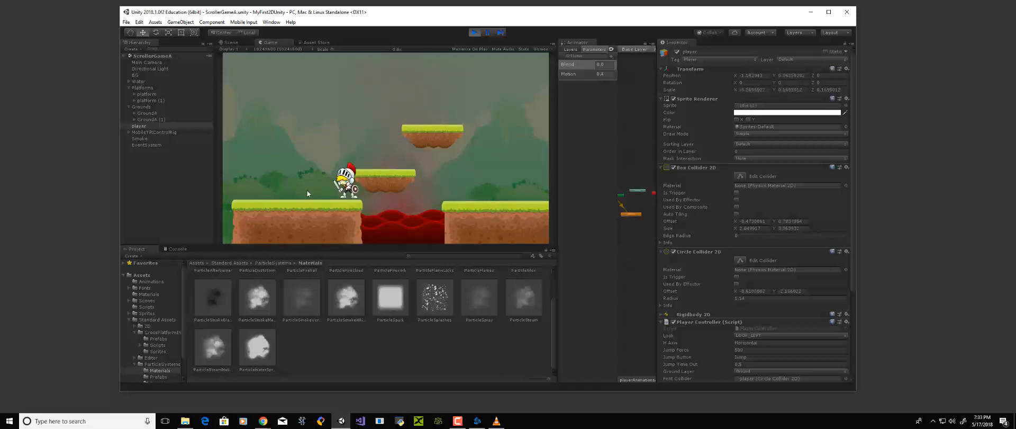
Test running and jumping the knight back and forth on the starting ground
{"action": "key", "text": "Left"}
{"action": "key", "text": "Right"}
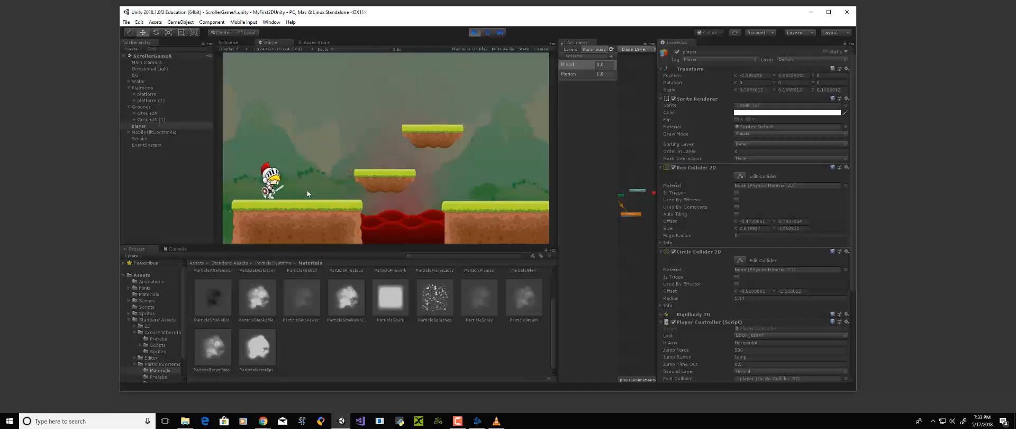
{"action": "key", "text": "space"}
{"action": "key", "text": "Left"}
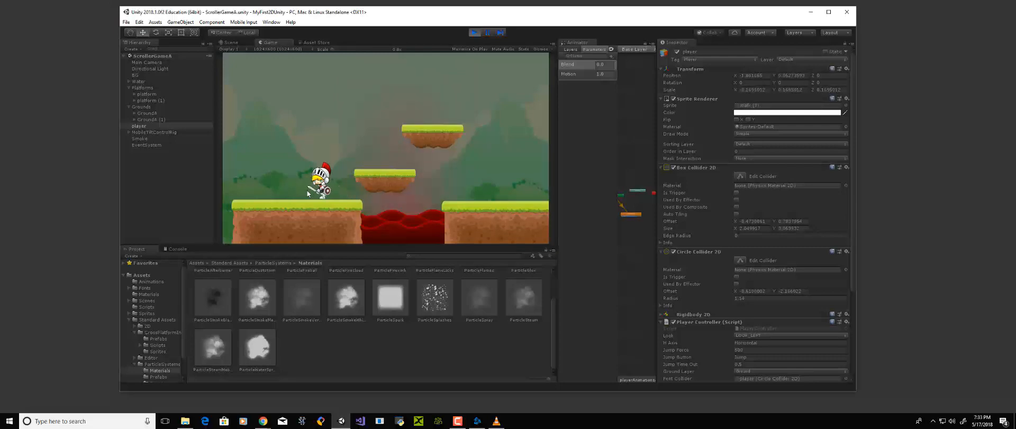
{"action": "key", "text": "Right"}
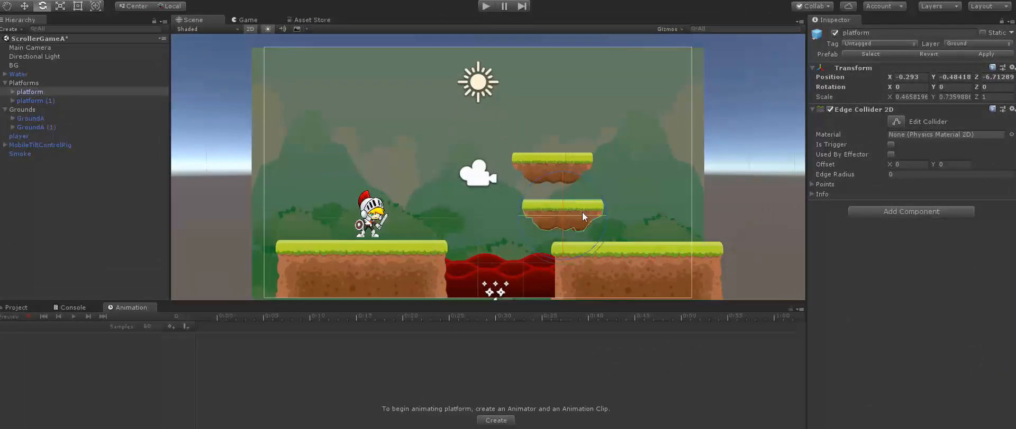
Switch to the Move tool for the lower platform and open the Animation window
{"action": "key", "text": "w"}
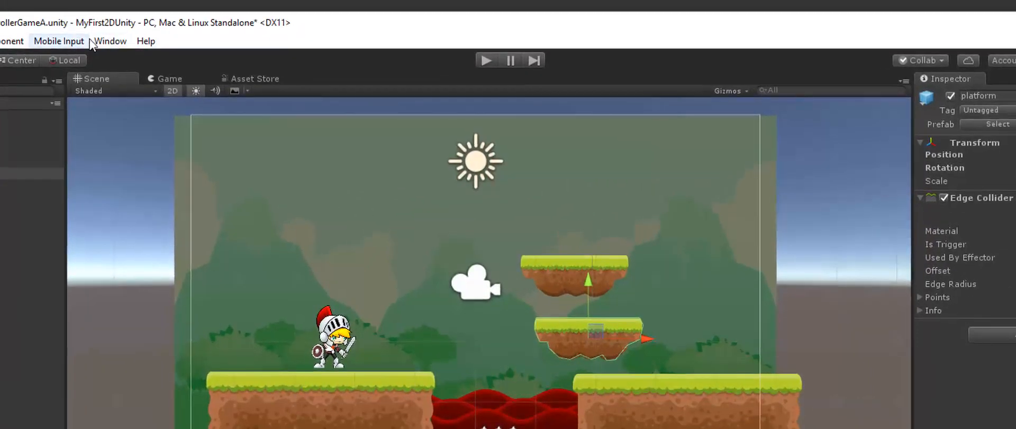
{"action": "left_click", "coordinate": [154, 16]}
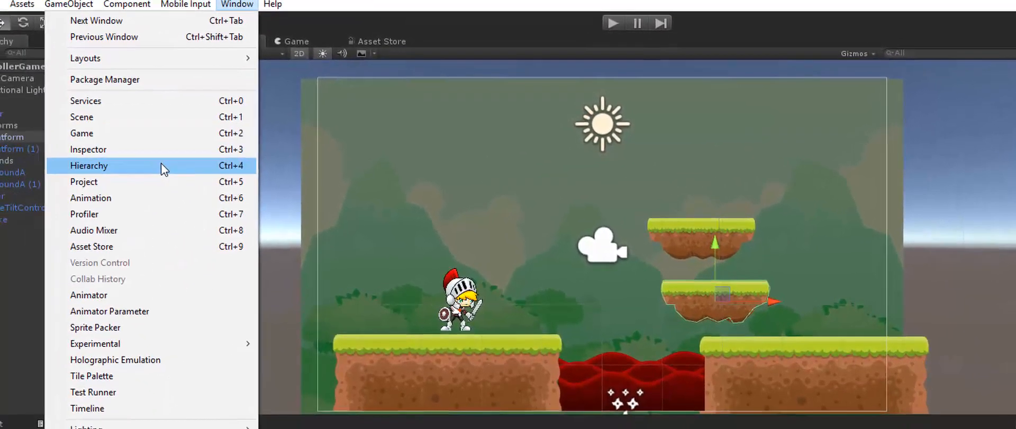
{"action": "left_click", "coordinate": [114, 197]}
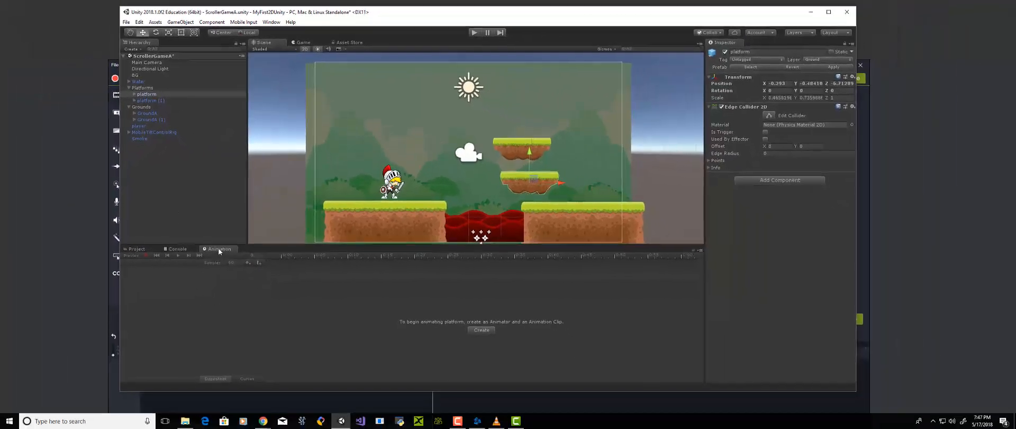
Undock the Animation window and dock it again alongside the Project and Console windows
{"action": "left_click_drag", "start_coordinate": [218, 248], "coordinate": [223, 85]}
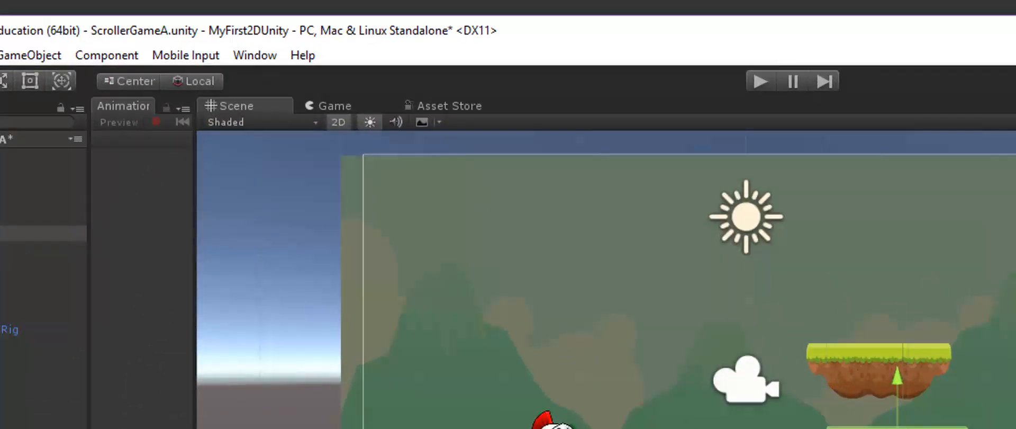
{"action": "left_click_drag", "start_coordinate": [118, 102], "coordinate": [350, 105]}
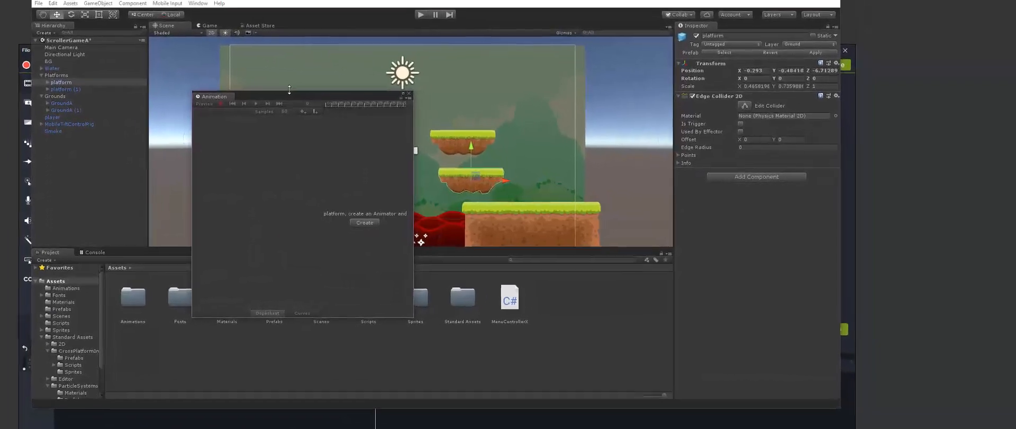
{"action": "left_click_drag", "start_coordinate": [252, 94], "coordinate": [95, 243]}
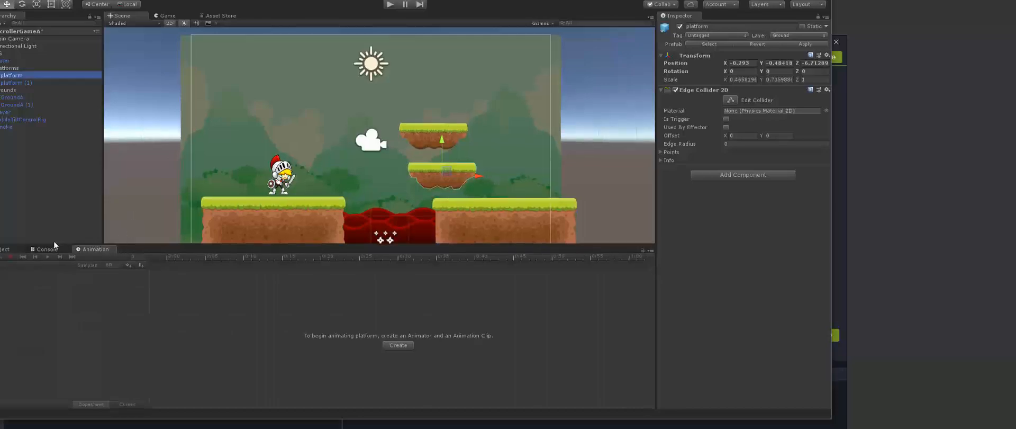
Open the project's Animations folder and delete the existing platform animator controller
{"action": "left_click", "coordinate": [6, 249]}
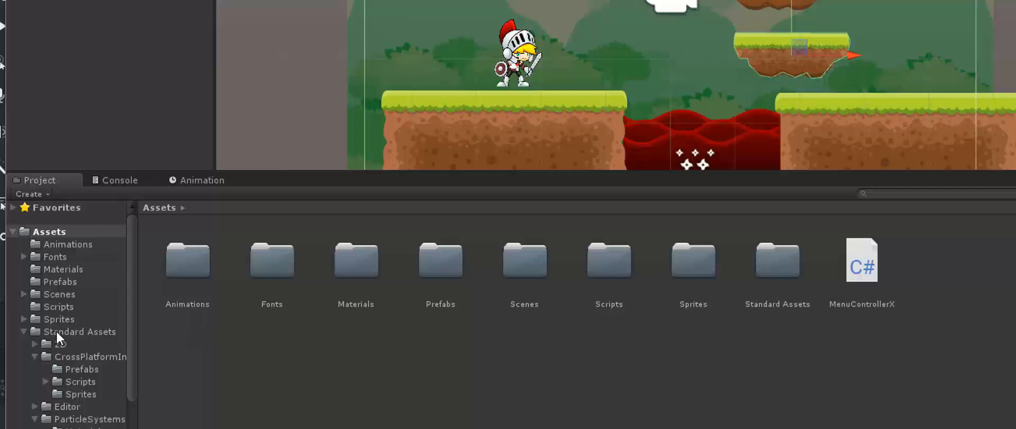
{"action": "left_click", "coordinate": [196, 304]}
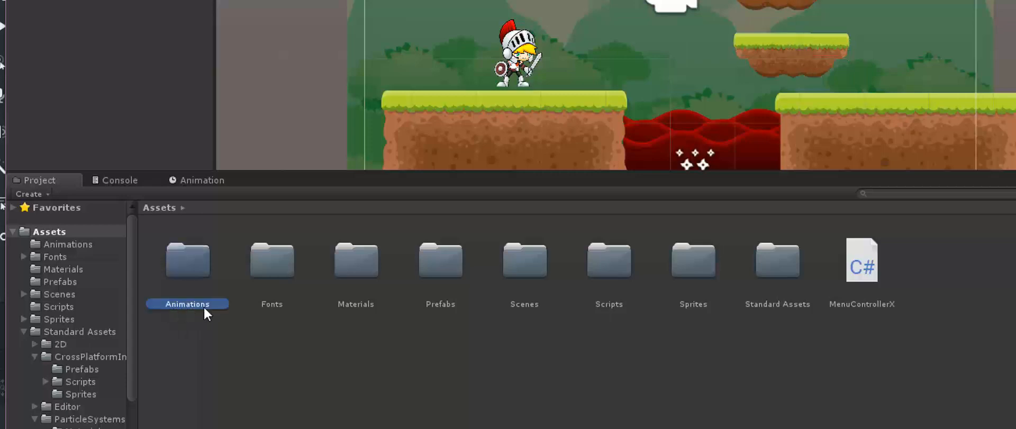
{"action": "double_click", "coordinate": [205, 264]}
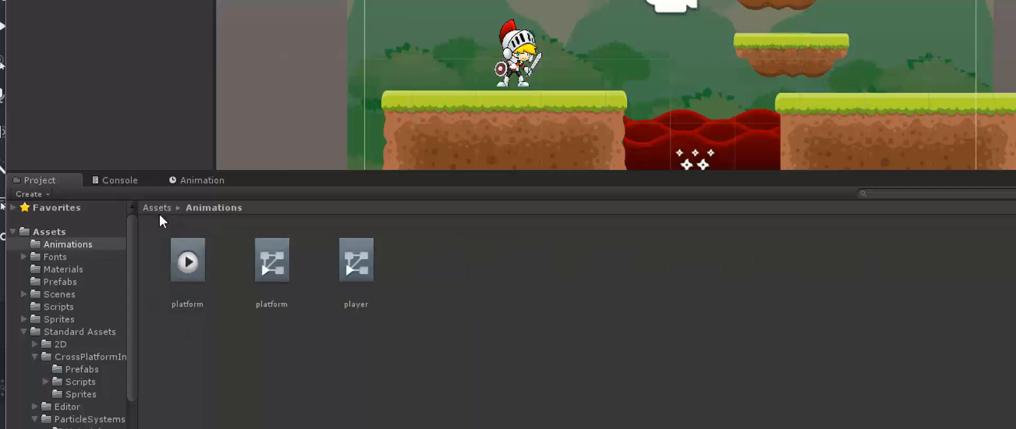
{"action": "left_click", "coordinate": [377, 269]}
{"action": "left_click", "coordinate": [272, 269]}
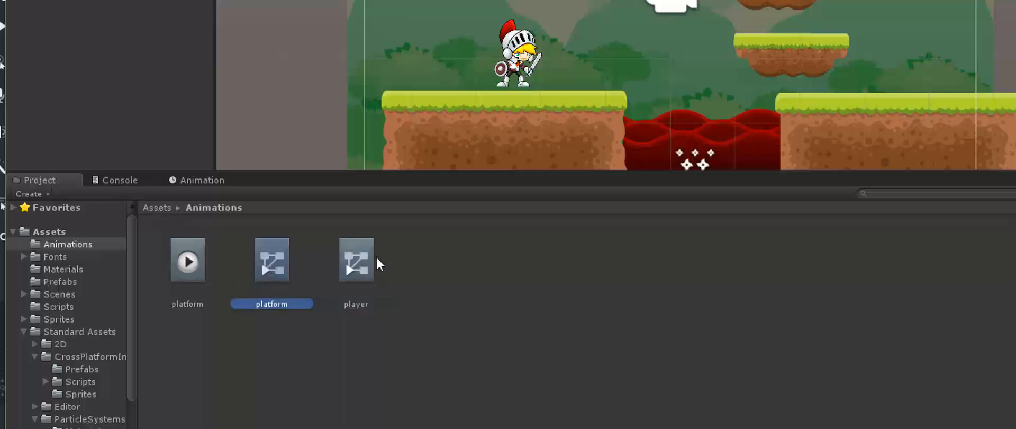
{"action": "key", "text": "Delete"}
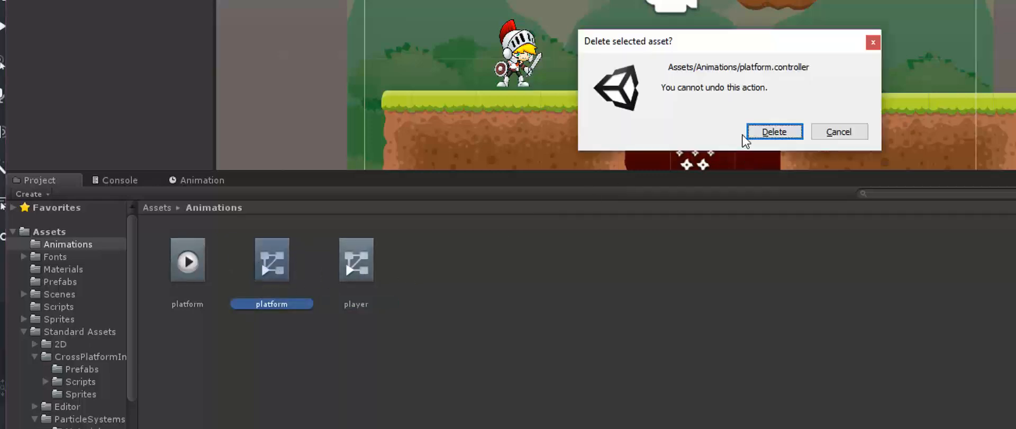
{"action": "left_click", "coordinate": [709, 133]}
Delete the old platform animation clip from the Animations folder and return to the Assets folder
{"action": "left_click", "coordinate": [182, 271]}
{"action": "key", "text": "Delete"}
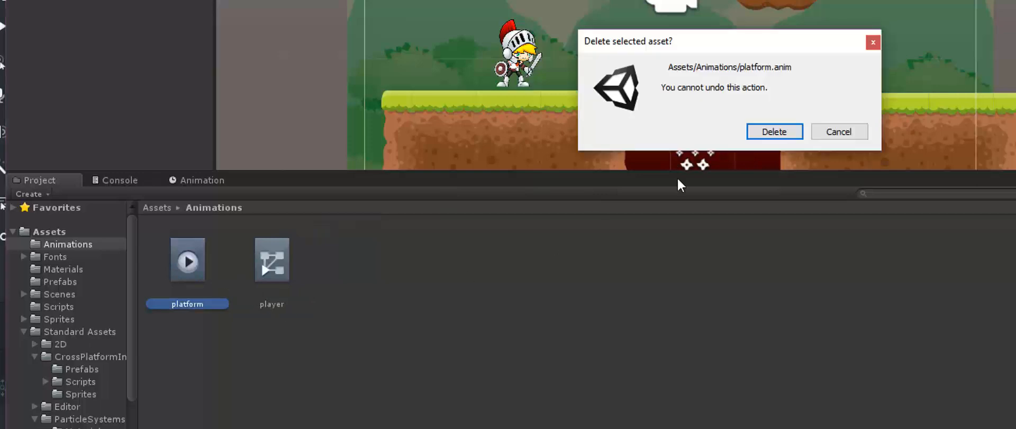
{"action": "left_click", "coordinate": [766, 133]}
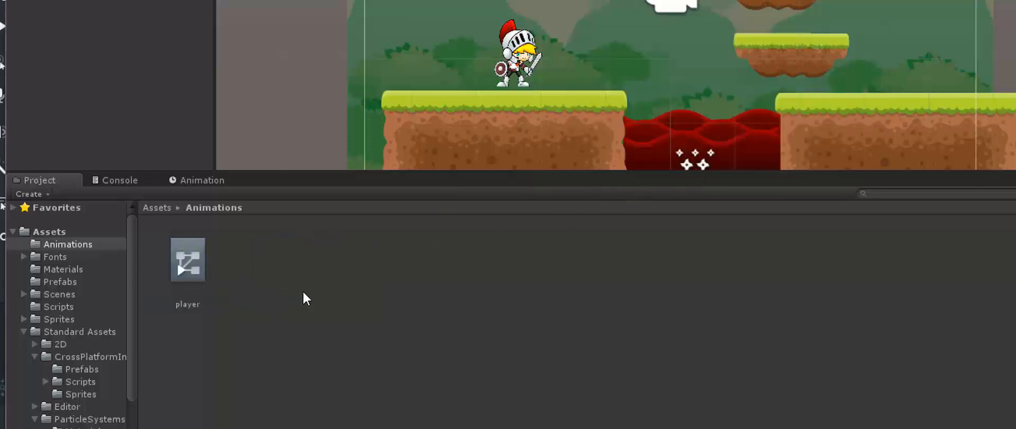
{"action": "left_click", "coordinate": [196, 271]}
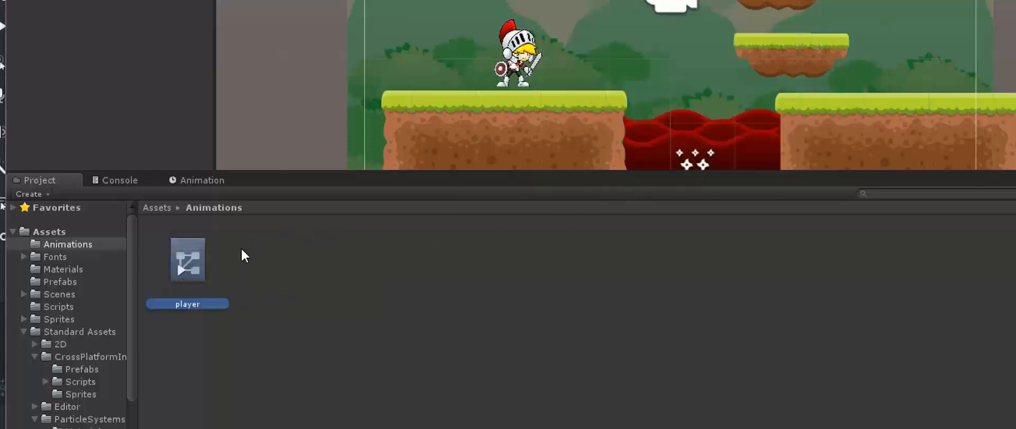
{"action": "left_click", "coordinate": [157, 207]}
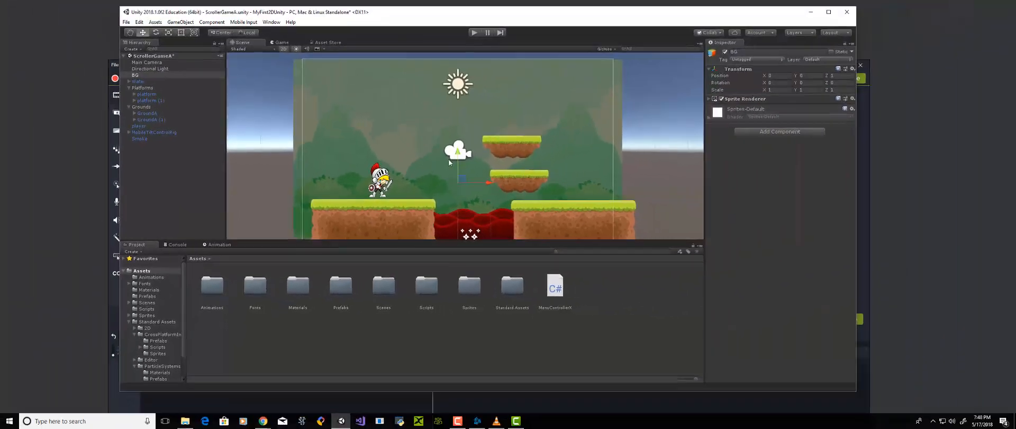
Create an animation clip for the lower platform and save it as "platform horz" in the Animations folder
{"action": "left_click", "coordinate": [530, 174]}
{"action": "left_click", "coordinate": [147, 95]}
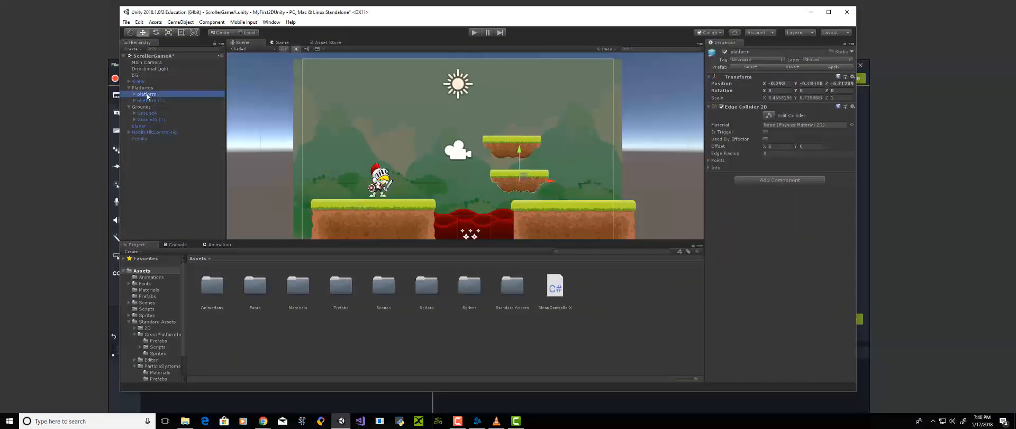
{"action": "left_click", "coordinate": [217, 245]}
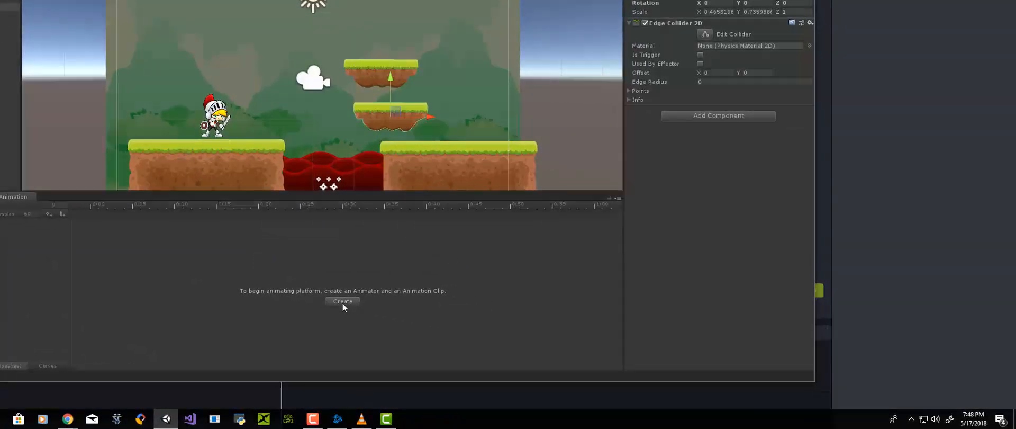
{"action": "left_click", "coordinate": [345, 304]}
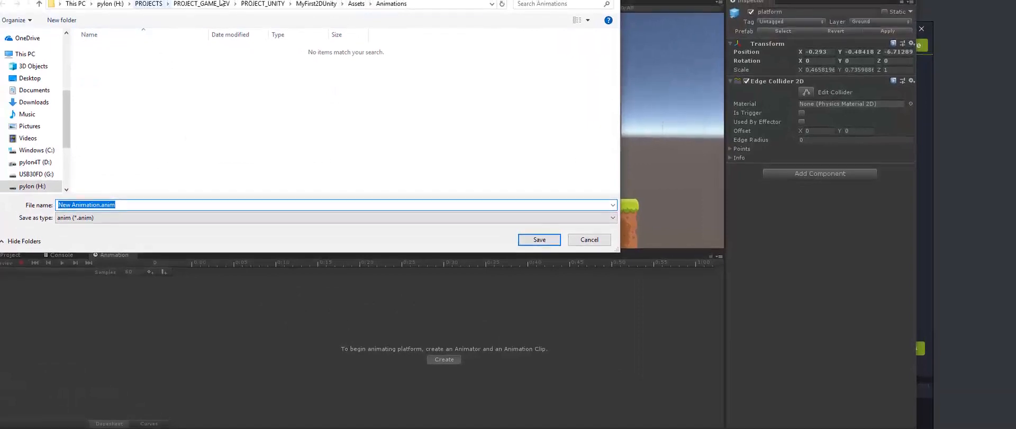
{"action": "left_click", "coordinate": [123, 216]}
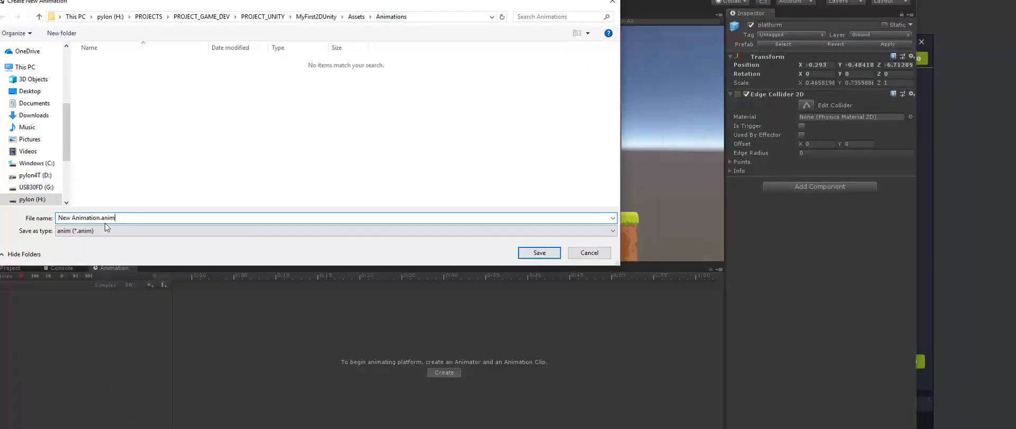
{"action": "left_click_drag", "start_coordinate": [100, 219], "coordinate": [2, 221]}
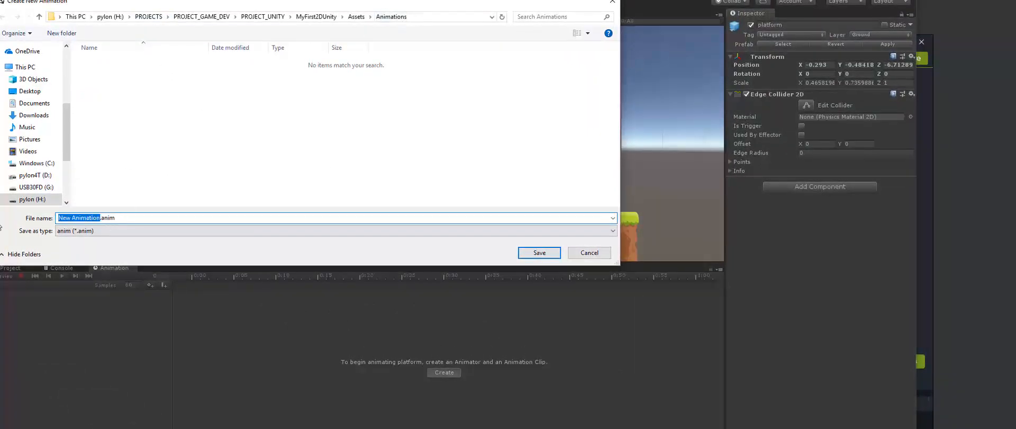
{"action": "type", "text": "platform"}
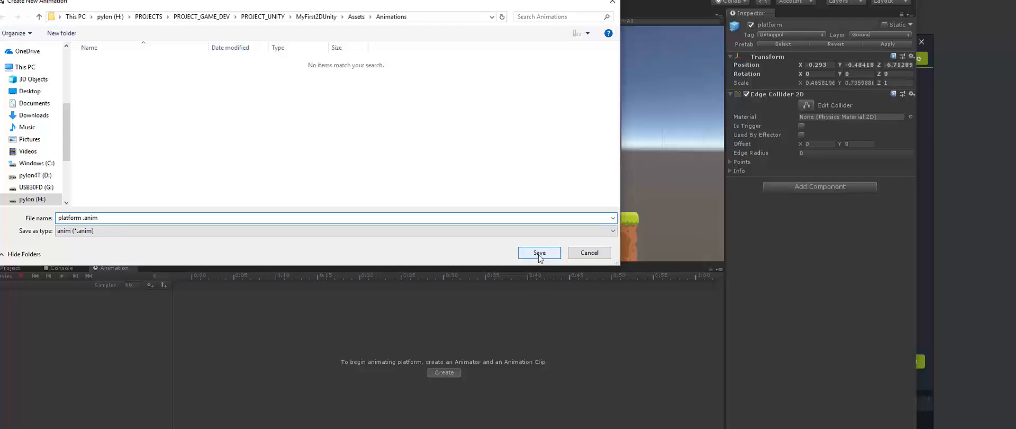
{"action": "type", "text": " horz"}
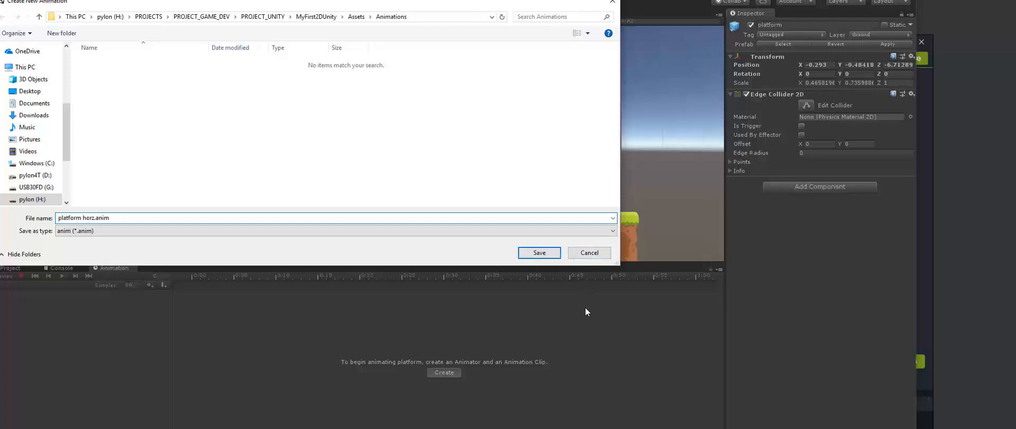
{"action": "left_click", "coordinate": [538, 253]}
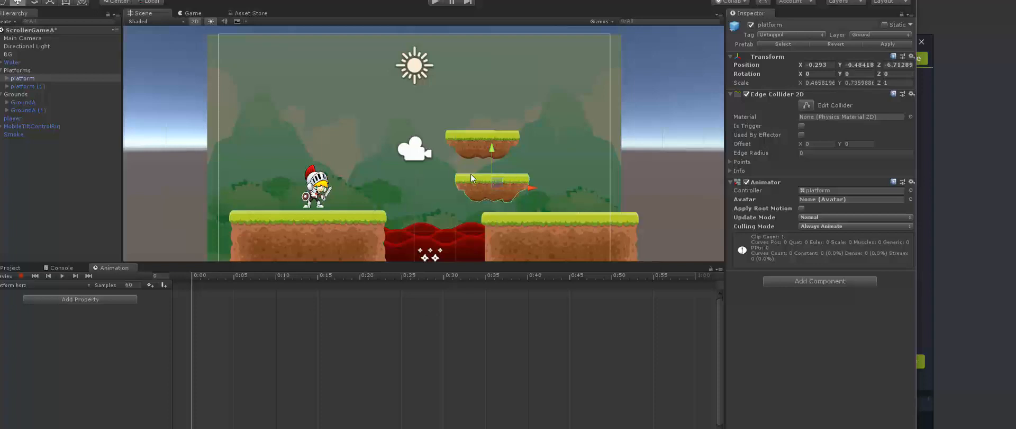
Shift the lower platform toward the far ground, start recording, and key its starting position at 0:00 with X about 0.21
{"action": "left_click_drag", "start_coordinate": [528, 189], "coordinate": [551, 189]}
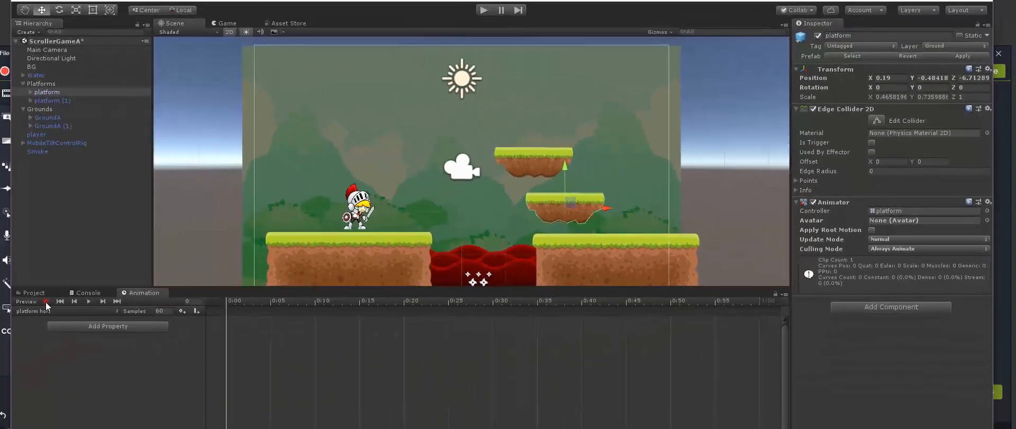
{"action": "left_click", "coordinate": [46, 301]}
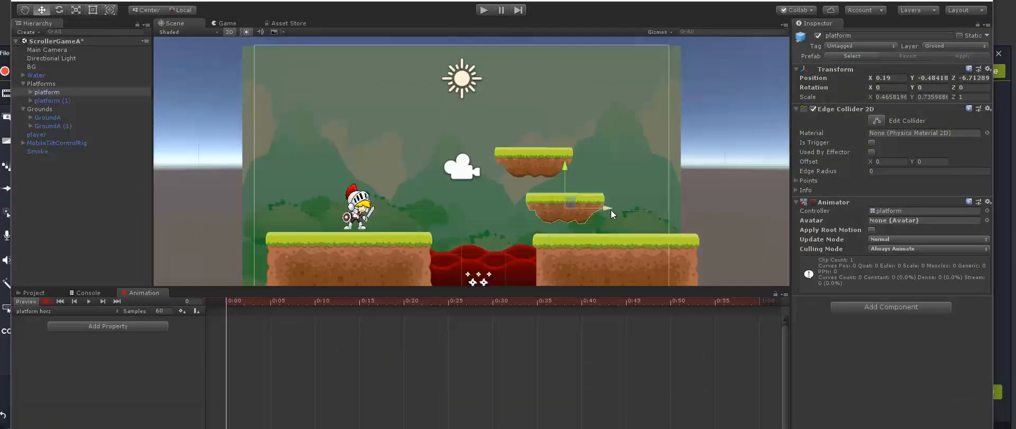
{"action": "left_click_drag", "start_coordinate": [608, 208], "coordinate": [609, 208]}
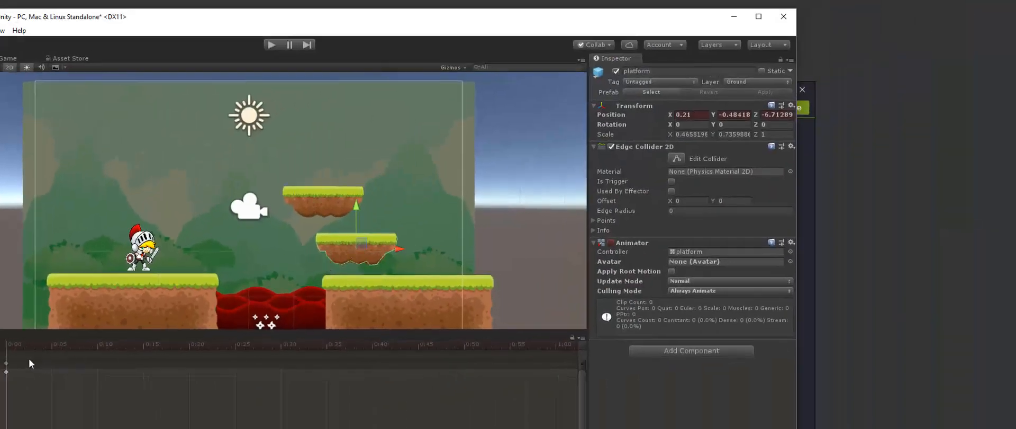
Key the lower platform near 0:30 over the lava's near edge at X about -2.41, and scrub through the motion
{"action": "left_click_drag", "start_coordinate": [15, 347], "coordinate": [288, 350]}
{"action": "left_click_drag", "start_coordinate": [405, 248], "coordinate": [284, 263]}
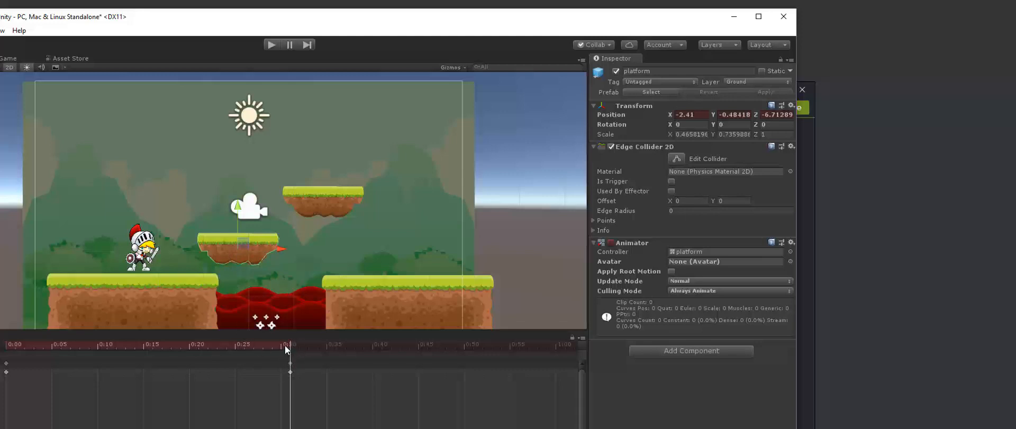
{"action": "left_click_drag", "start_coordinate": [286, 350], "coordinate": [235, 374]}
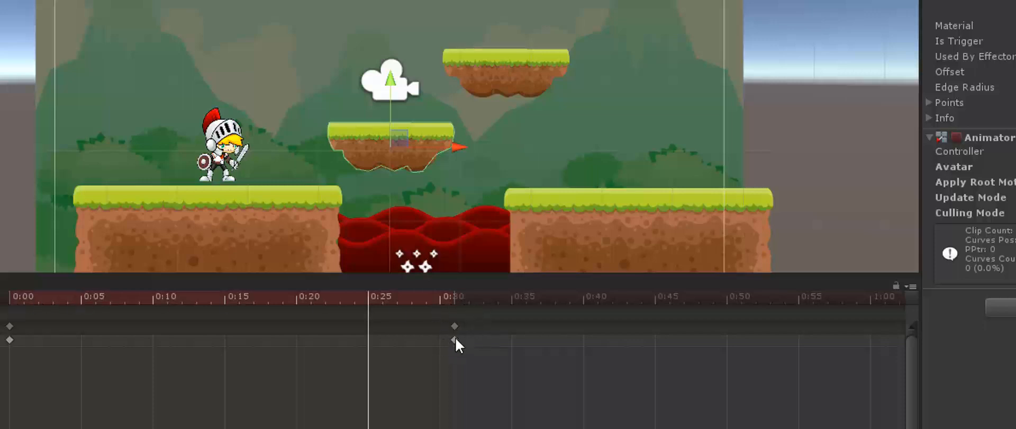
Move the second position key to 0:15, copy the starting key to 0:30, and scrub back to 0:00
{"action": "left_click_drag", "start_coordinate": [455, 339], "coordinate": [229, 335]}
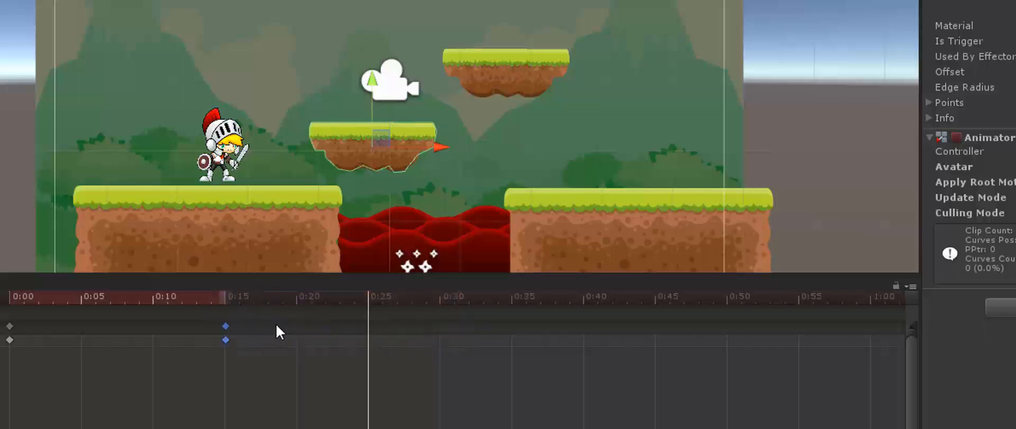
{"action": "left_click_drag", "start_coordinate": [24, 319], "coordinate": [2, 348]}
{"action": "left_click_drag", "start_coordinate": [379, 294], "coordinate": [442, 302]}
{"action": "key", "text": "ctrl+v"}
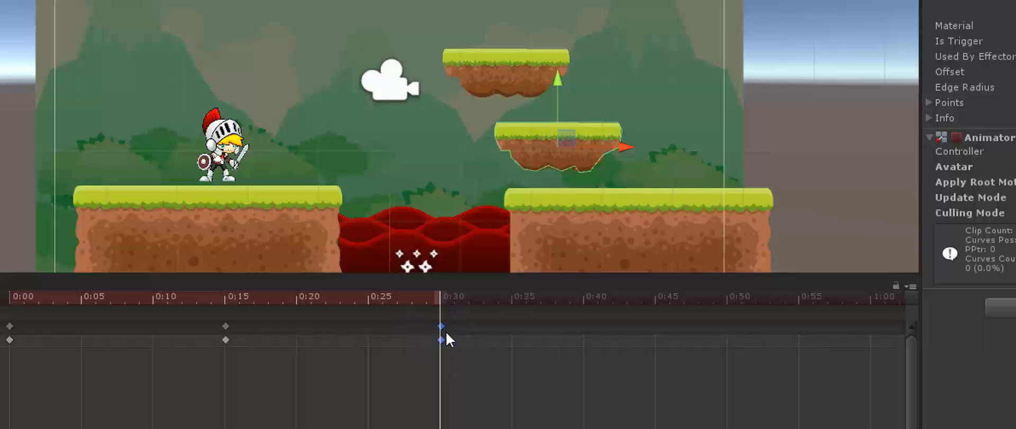
{"action": "left_click_drag", "start_coordinate": [442, 296], "coordinate": [122, 316]}
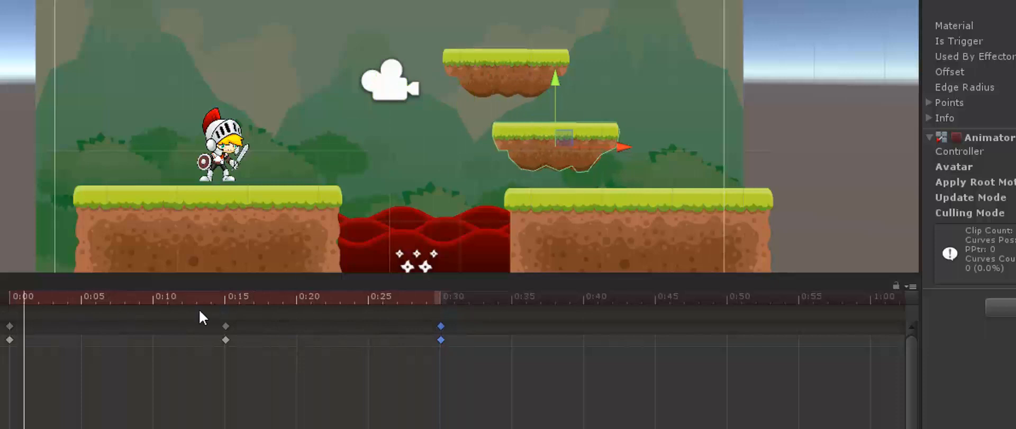
{"action": "mouse_move", "coordinate": [48, 309]}
{"action": "left_mouse_down"}
{"action": "mouse_move", "coordinate": [367, 292]}
{"action": "mouse_move", "coordinate": [7, 305]}
{"action": "left_mouse_up"}
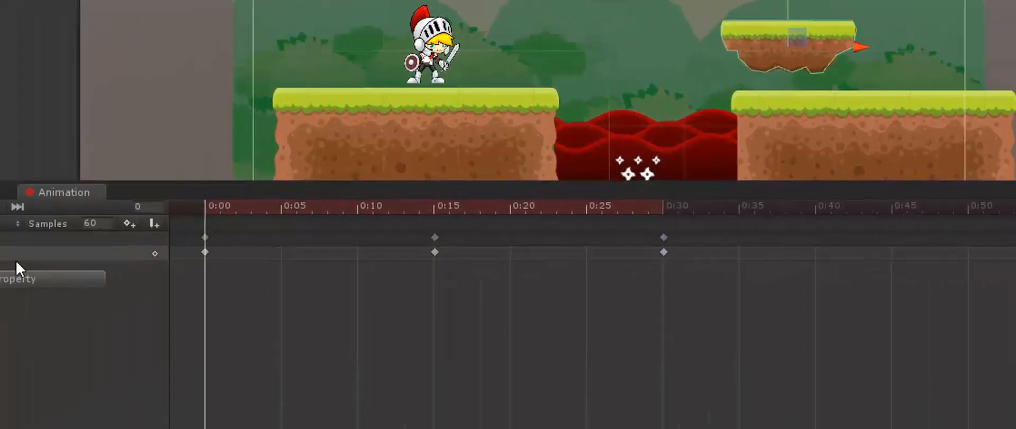
Display the clip's animation curves and set the X-position key at 0:30 to Flat
{"action": "left_click", "coordinate": [359, 407]}
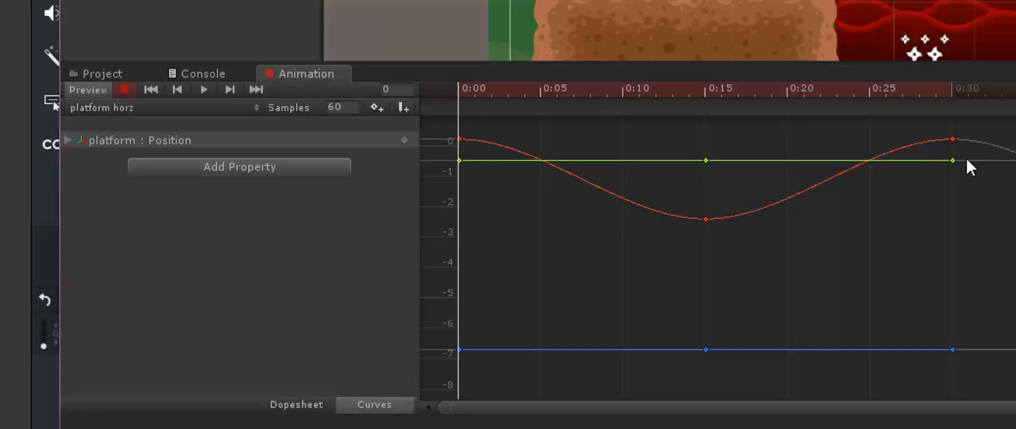
{"action": "left_click", "coordinate": [952, 138]}
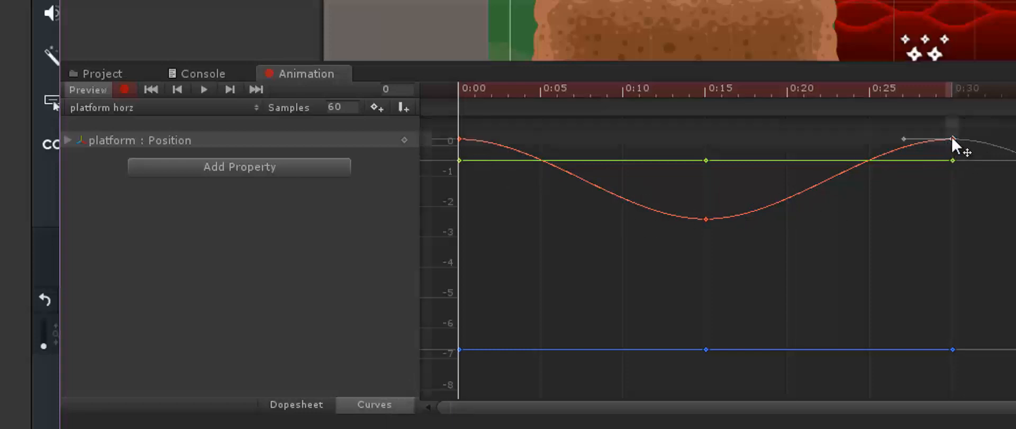
{"action": "right_click", "coordinate": [952, 139]}
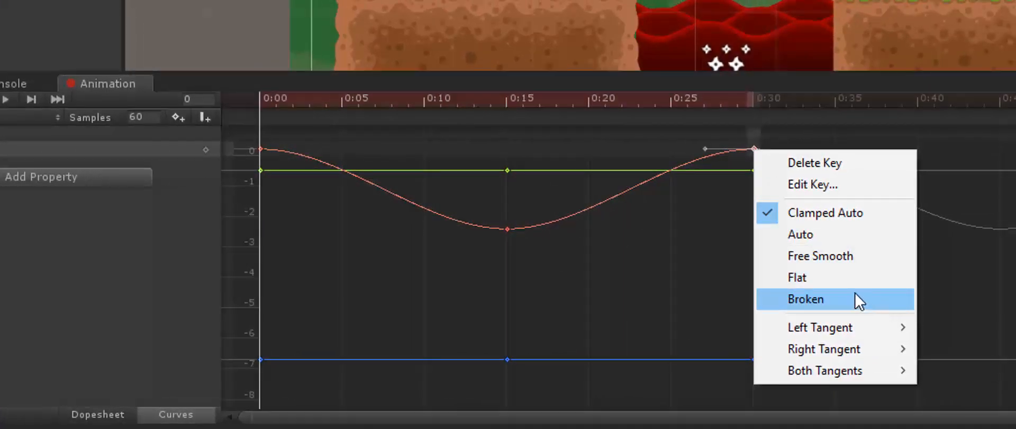
{"action": "left_click", "coordinate": [840, 274]}
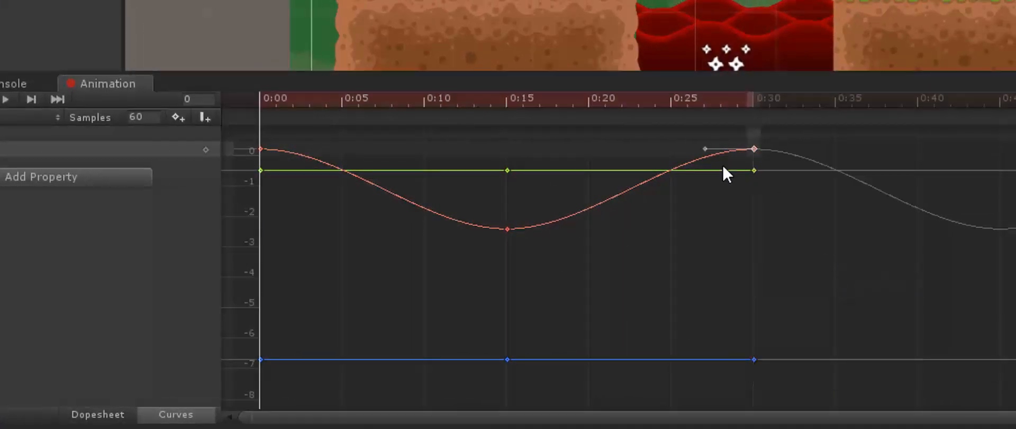
Set the platform's X-position curve key at 0:00 to Flat
{"action": "left_click", "coordinate": [262, 149]}
{"action": "right_click", "coordinate": [263, 149]}
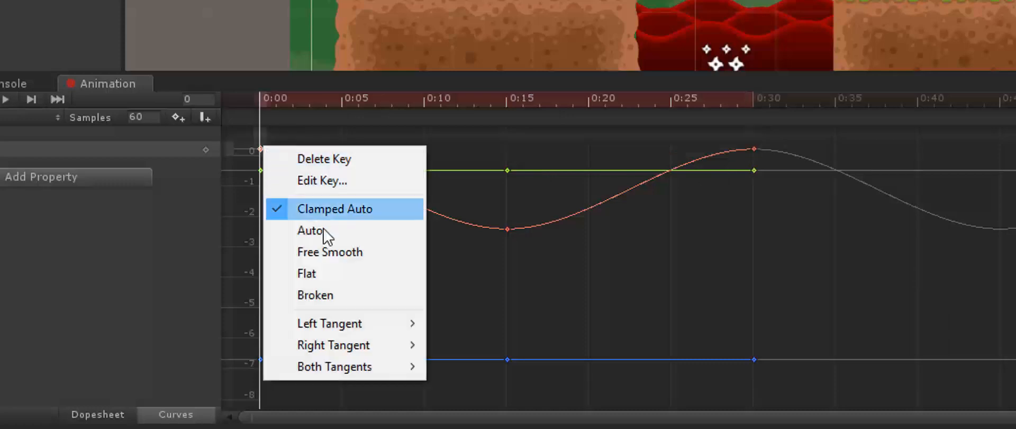
{"action": "left_click", "coordinate": [332, 274]}
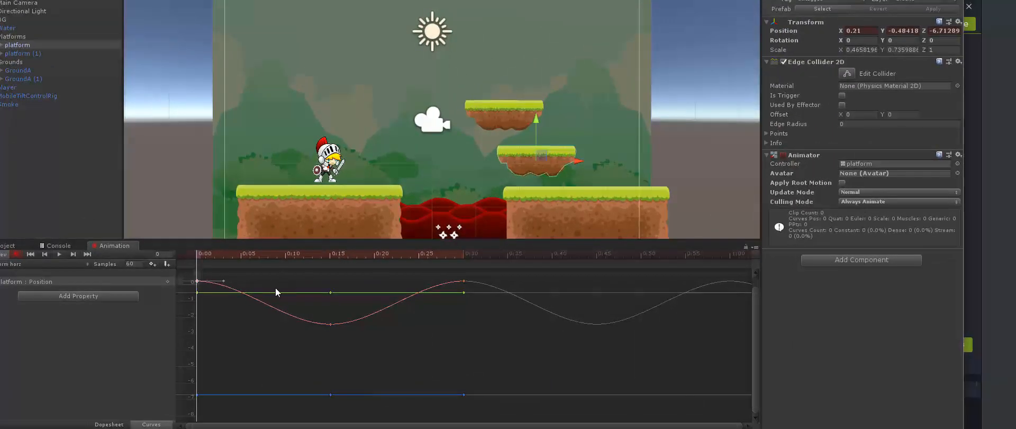
Select the X-position key at 0:30, preview the platform clip's motion, and turn off recording
{"action": "left_click", "coordinate": [463, 280]}
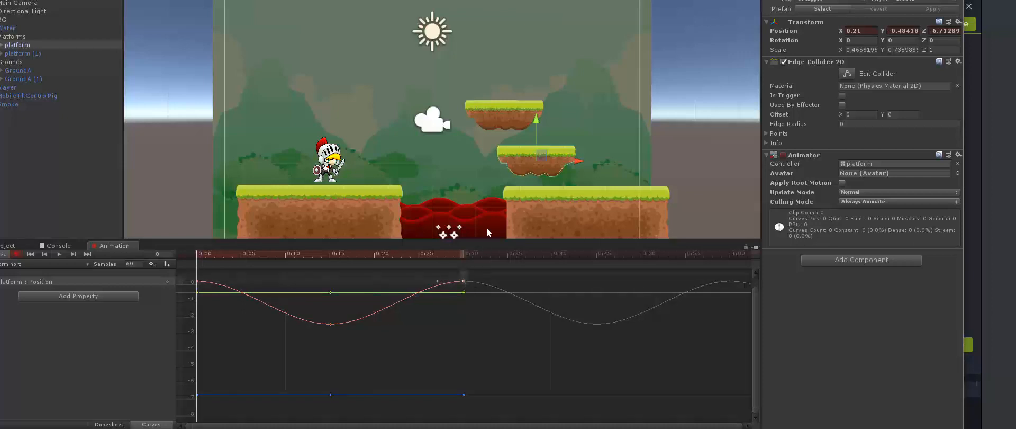
{"action": "left_click", "coordinate": [58, 254]}
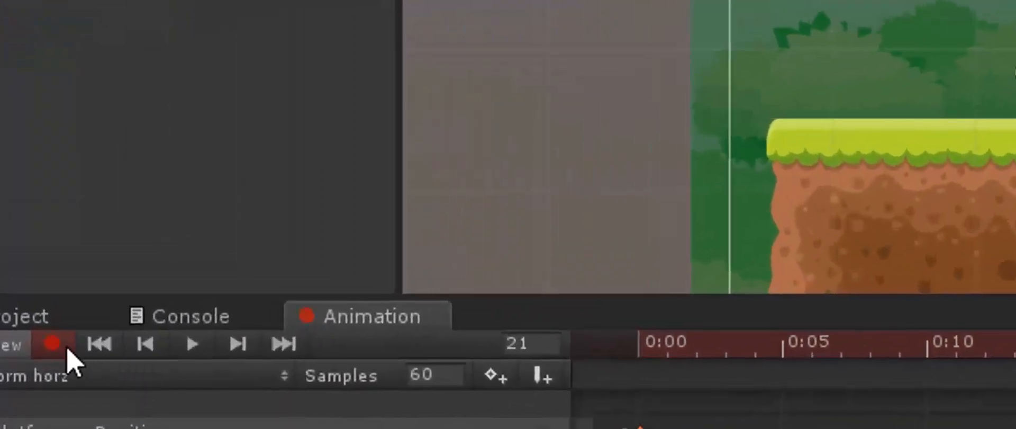
{"action": "left_click", "coordinate": [51, 346]}
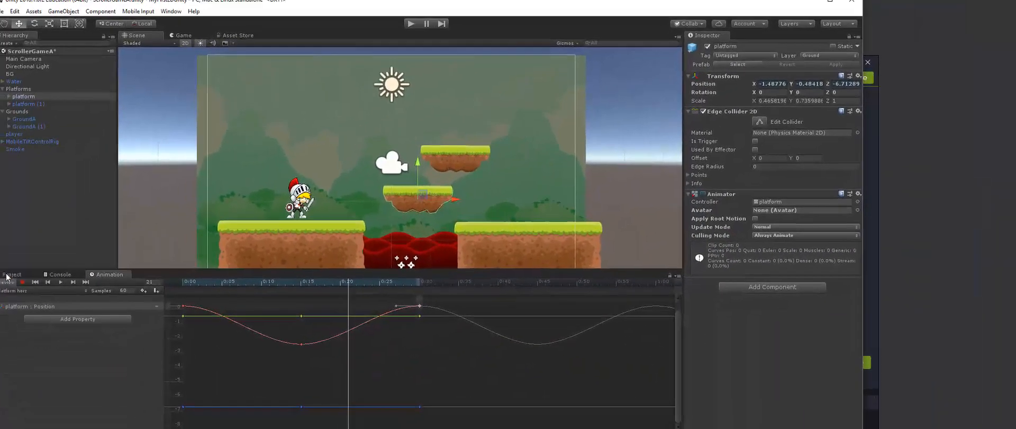
Open the project's Animations folder and inspect the platform controller and the platform horz clip
{"action": "left_click", "coordinate": [28, 267]}
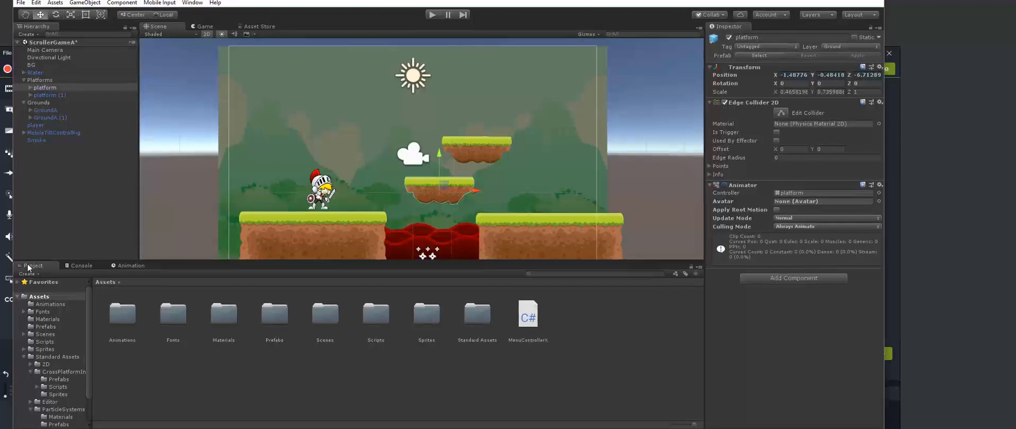
{"action": "double_click", "coordinate": [122, 315]}
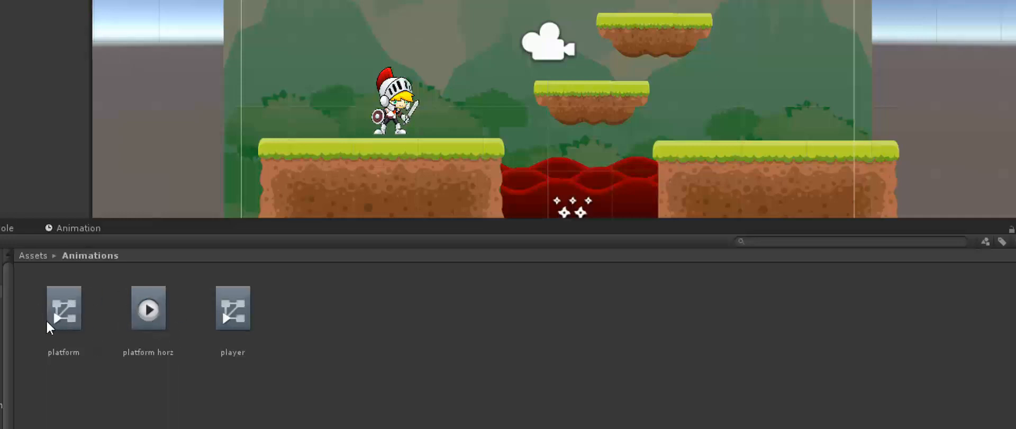
{"action": "left_click", "coordinate": [591, 99]}
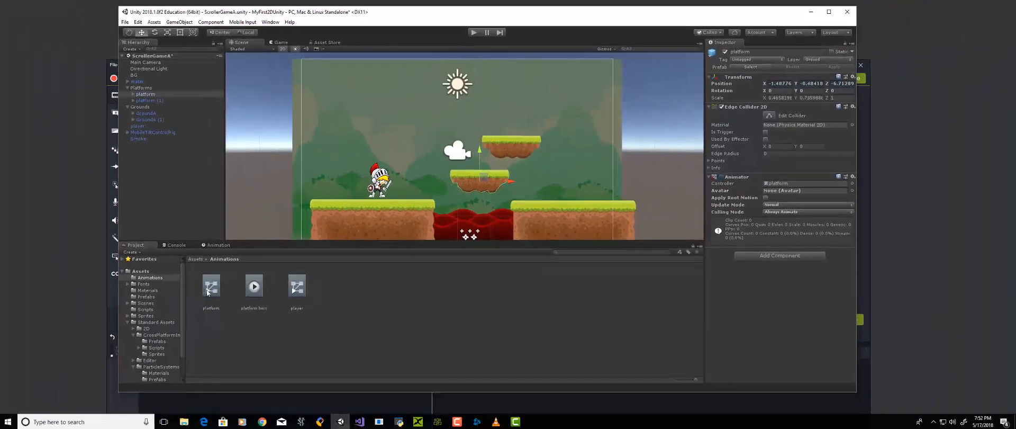
{"action": "left_click", "coordinate": [208, 290]}
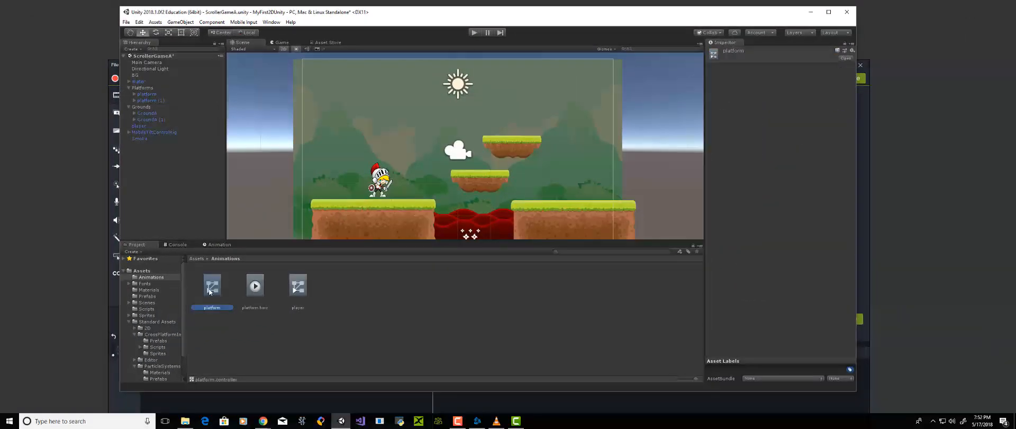
{"action": "left_click", "coordinate": [256, 287]}
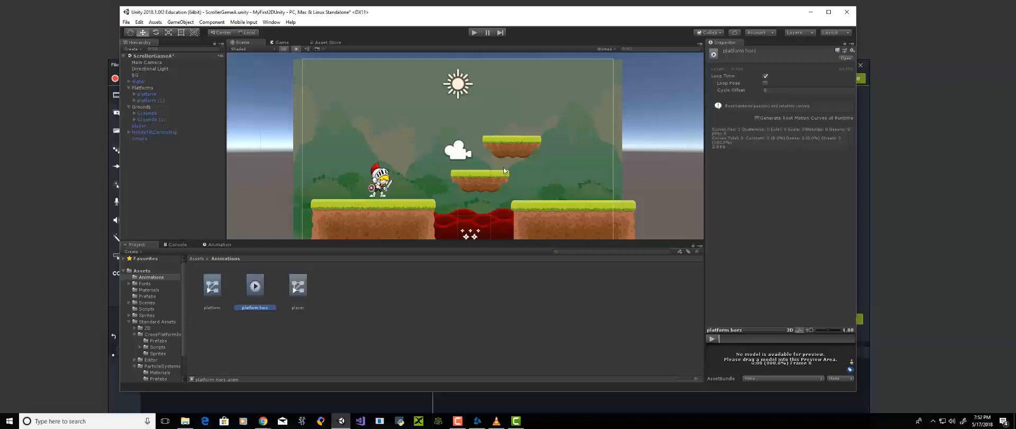
Open the lower platform's animator controller and rearrange its graph so the platform horz state sits below Entry
{"action": "left_click", "coordinate": [492, 179]}
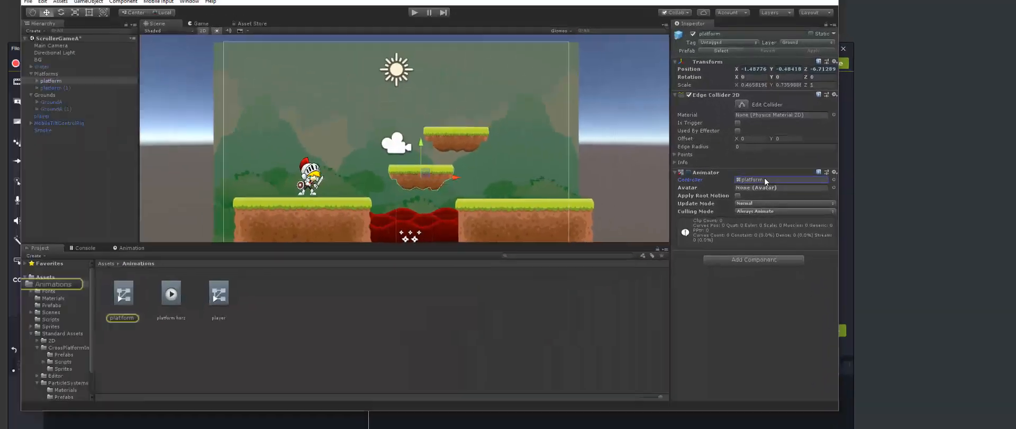
{"action": "double_click", "coordinate": [560, 154]}
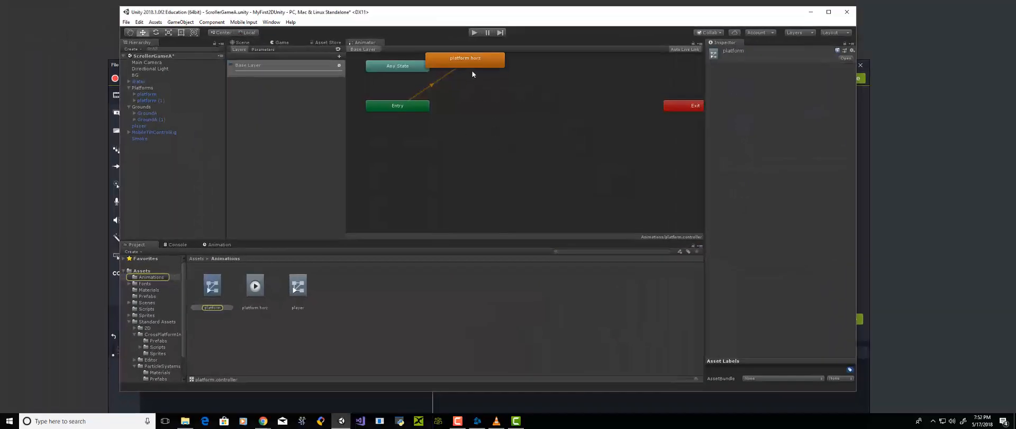
{"action": "left_click_drag", "start_coordinate": [473, 74], "coordinate": [430, 168]}
{"action": "left_click_drag", "start_coordinate": [400, 111], "coordinate": [475, 110]}
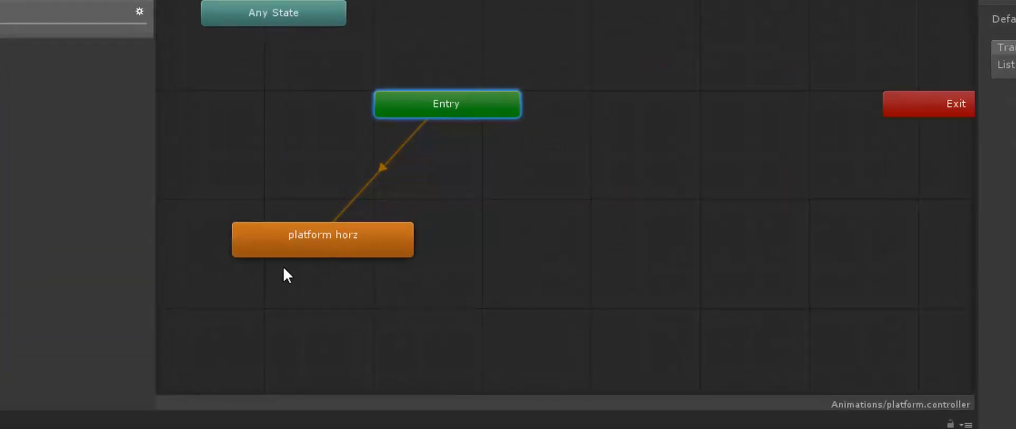
Check the Entry and platform horz states, and set the platform horz state's speed to 0.5
{"action": "left_click", "coordinate": [310, 243]}
{"action": "left_click", "coordinate": [455, 101]}
{"action": "left_click", "coordinate": [254, 237]}
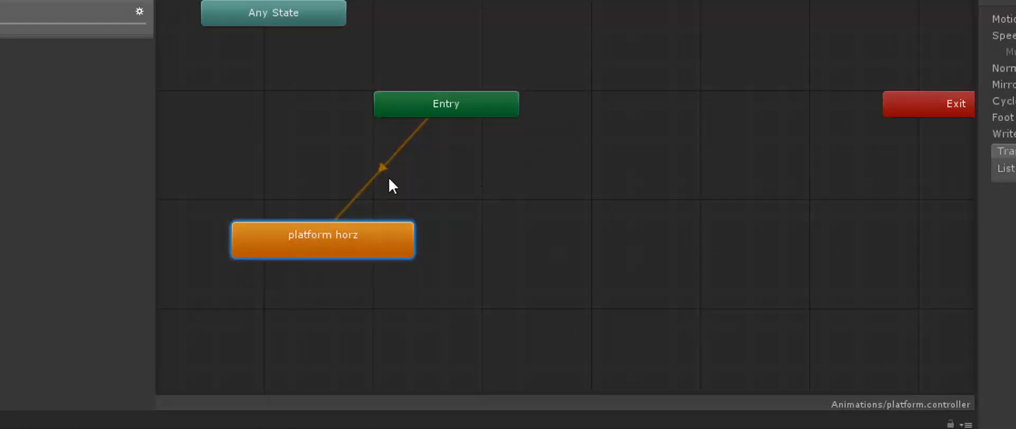
{"action": "left_click", "coordinate": [271, 164]}
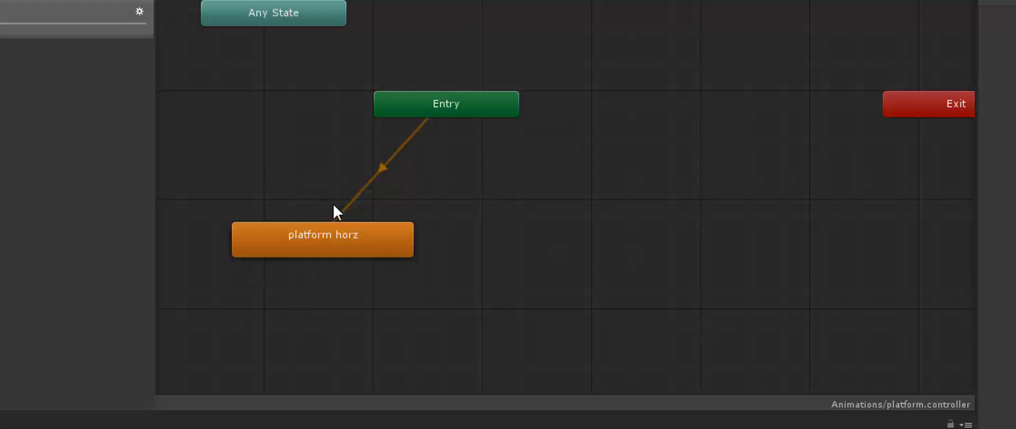
{"action": "left_click", "coordinate": [331, 246]}
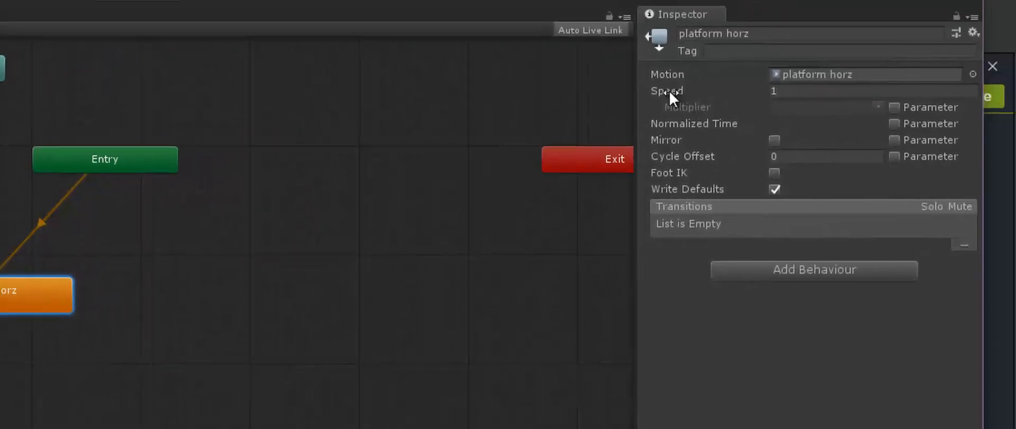
{"action": "left_click", "coordinate": [800, 91]}
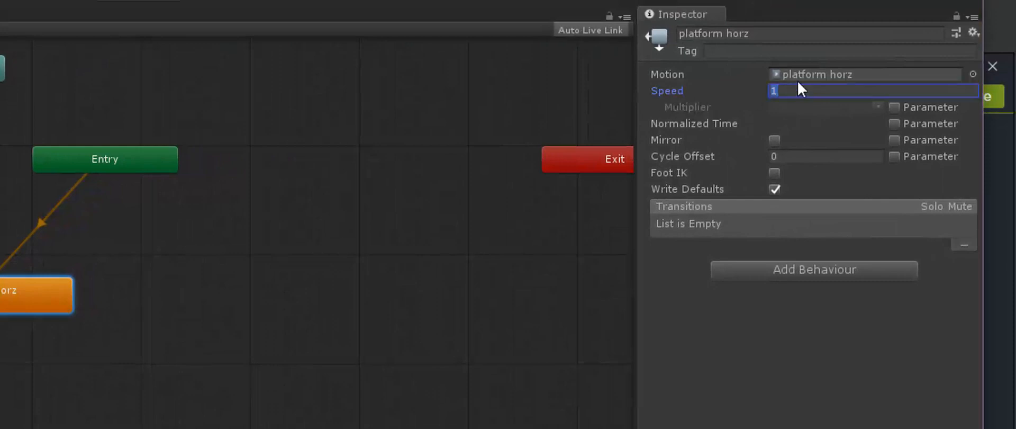
{"action": "type", "text": ".5"}
{"action": "left_click", "coordinate": [381, 145]}
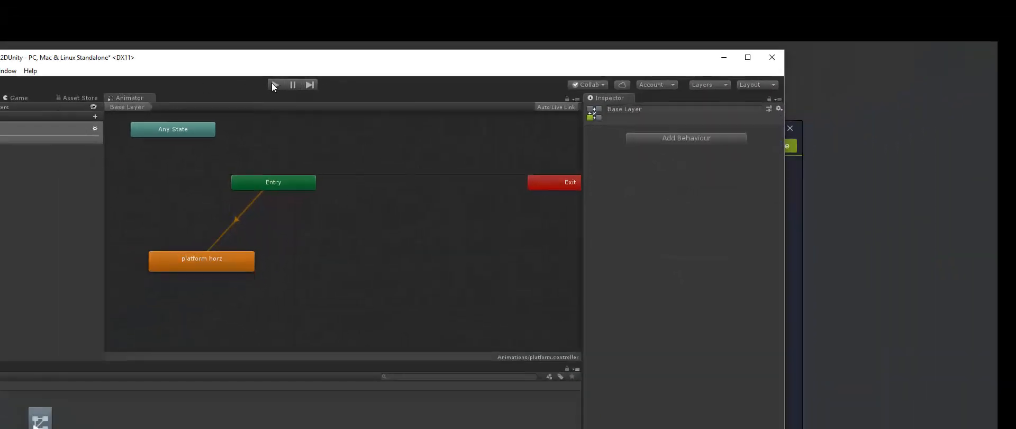
Run the game in the Game view to check the platform's motion, and stop it
{"action": "left_click", "coordinate": [19, 98]}
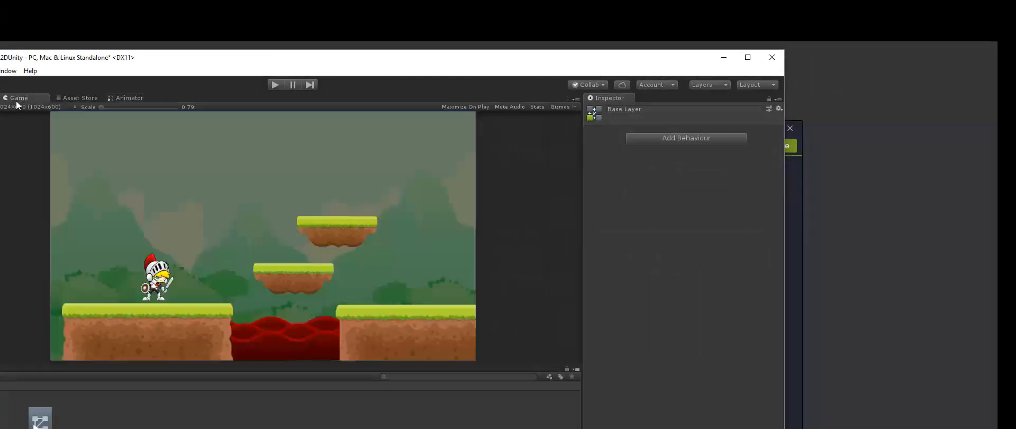
{"action": "left_click", "coordinate": [275, 89]}
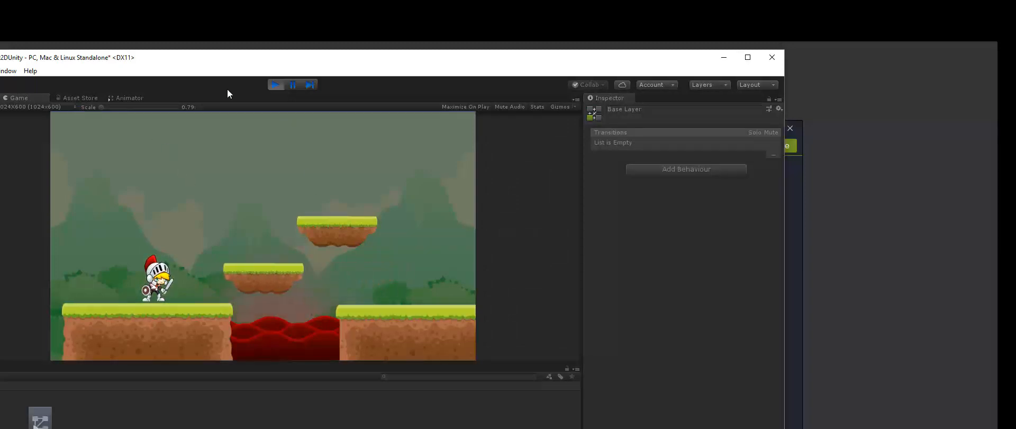
{"action": "left_click", "coordinate": [275, 85]}
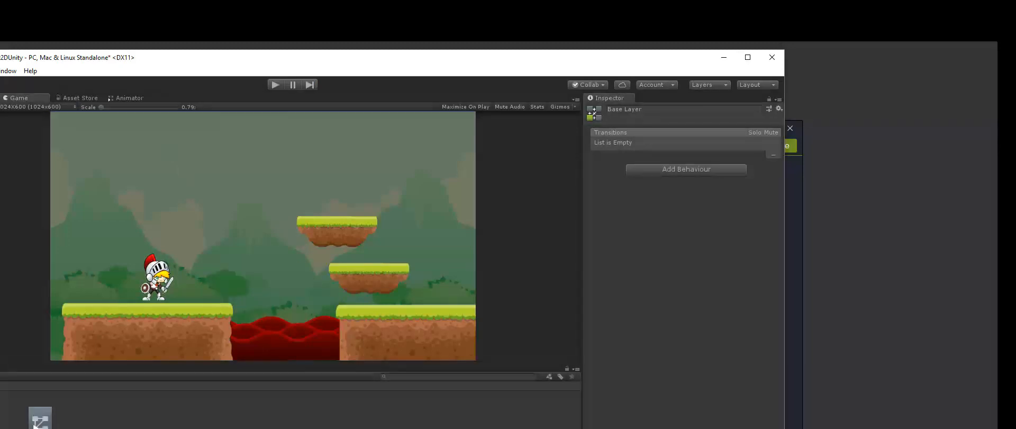
Set the platform horz state's speed to 0.3 in the animator controller
{"action": "left_click", "coordinate": [130, 98]}
{"action": "left_click", "coordinate": [207, 267]}
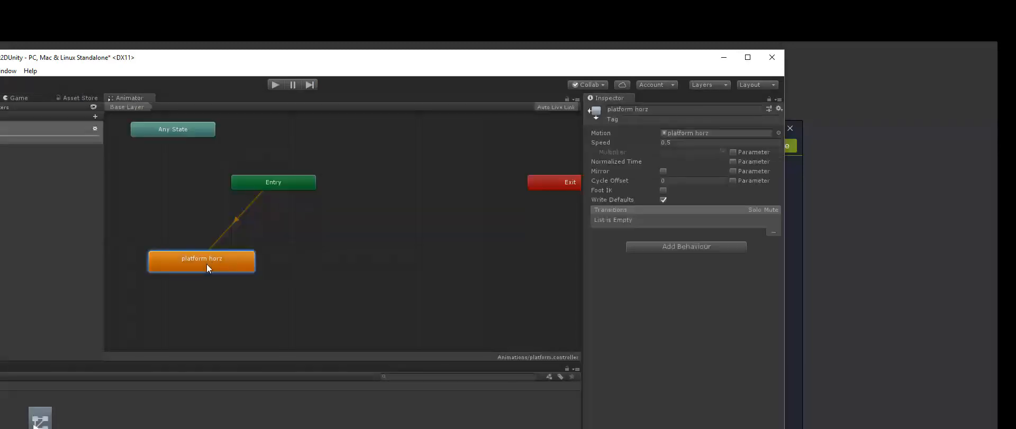
{"action": "left_click", "coordinate": [684, 142]}
{"action": "type", "text": ".3"}
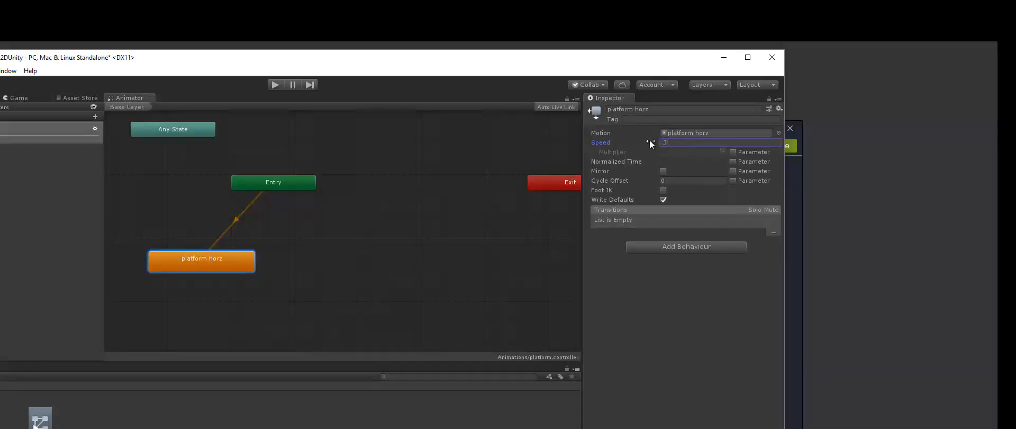
{"action": "left_click", "coordinate": [429, 205]}
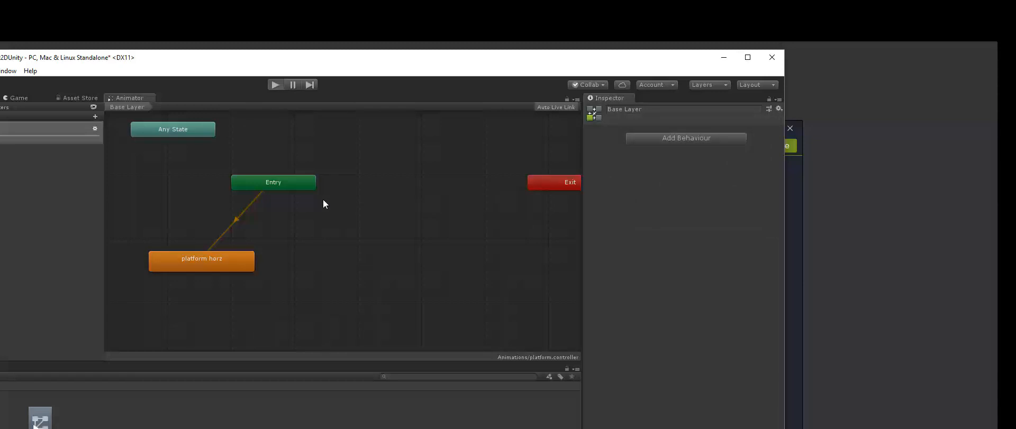
Run the game, move the knight back and forth, jump toward the moving platform, and stop the game
{"action": "key", "text": "ctrl+p"}
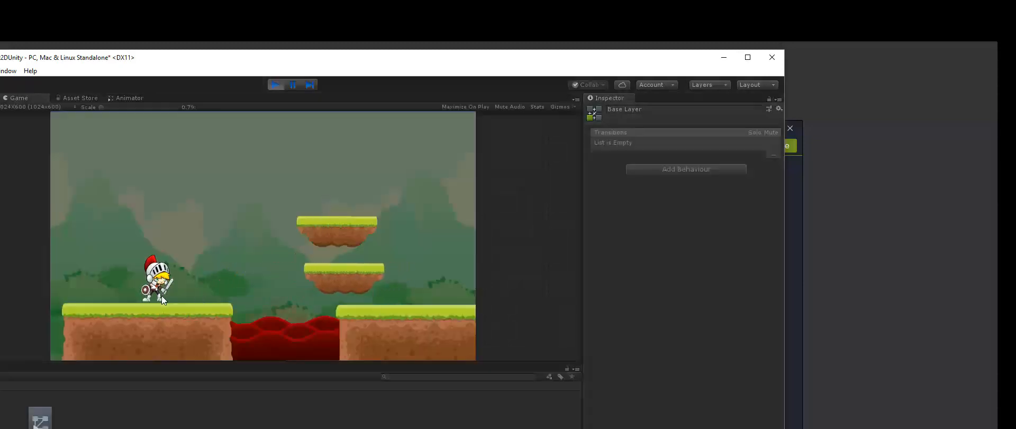
{"action": "key", "text": "Right"}
{"action": "key", "text": "Left"}
{"action": "key", "text": "Right"}
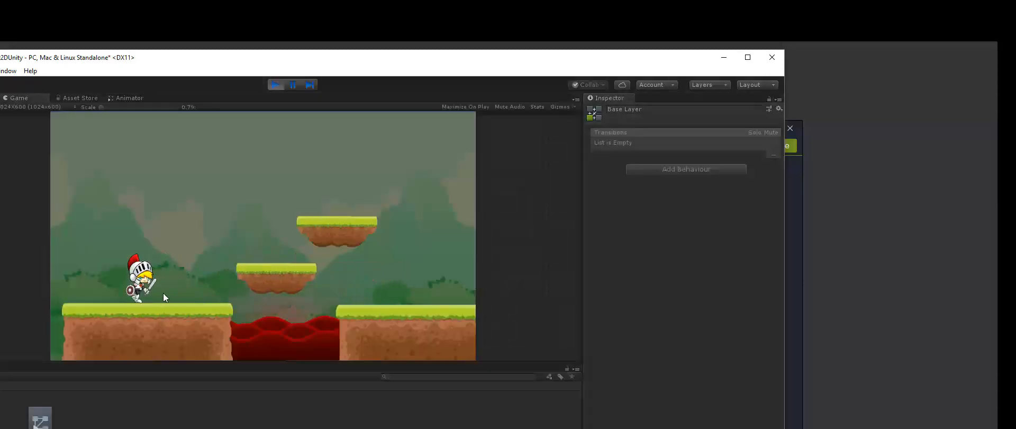
{"action": "key", "text": "Right"}
{"action": "key", "text": "space"}
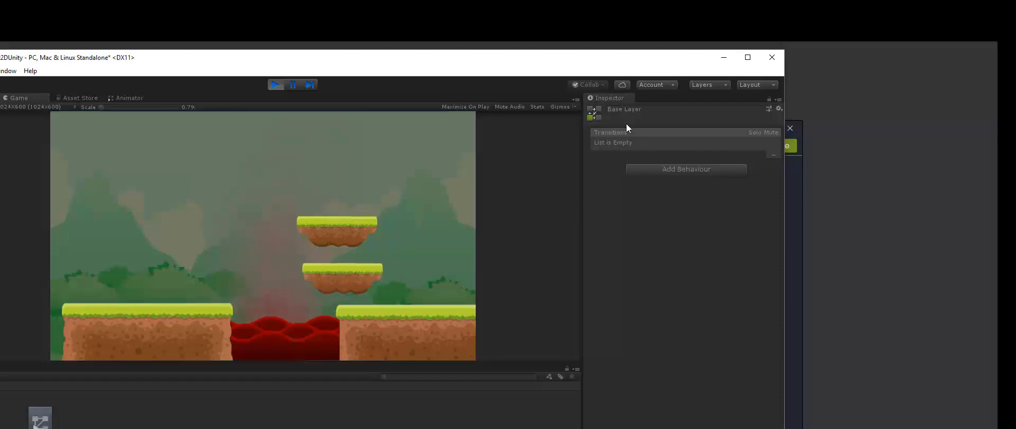
{"action": "left_click", "coordinate": [276, 85]}
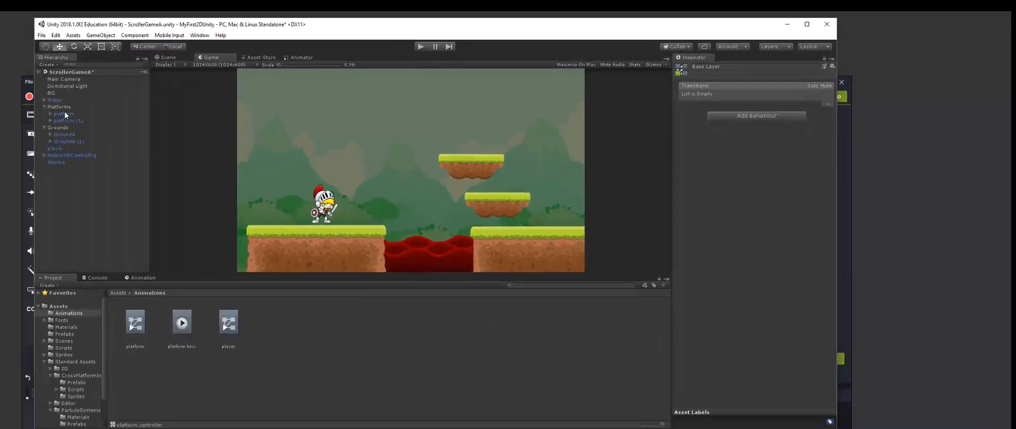
Return to the Scene view and inspect the upper and lower platforms, leaving the lower one selected
{"action": "left_click", "coordinate": [148, 95]}
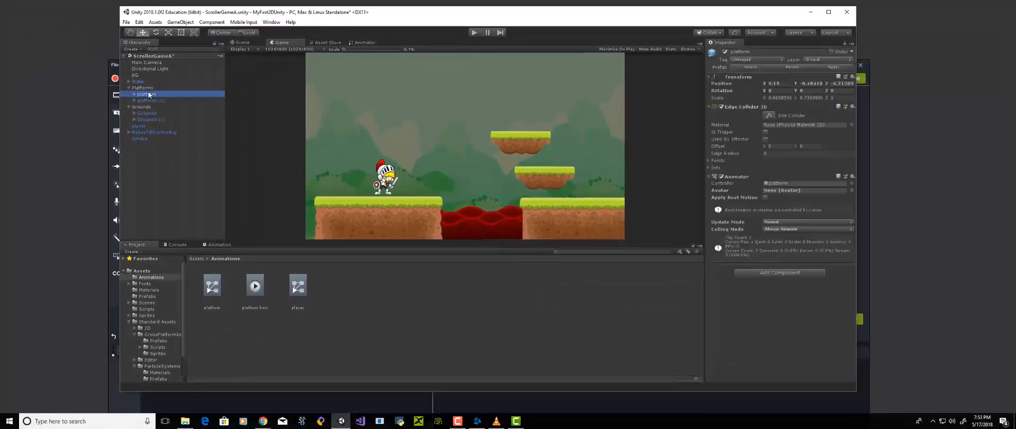
{"action": "left_click", "coordinate": [149, 100]}
{"action": "left_click", "coordinate": [240, 42]}
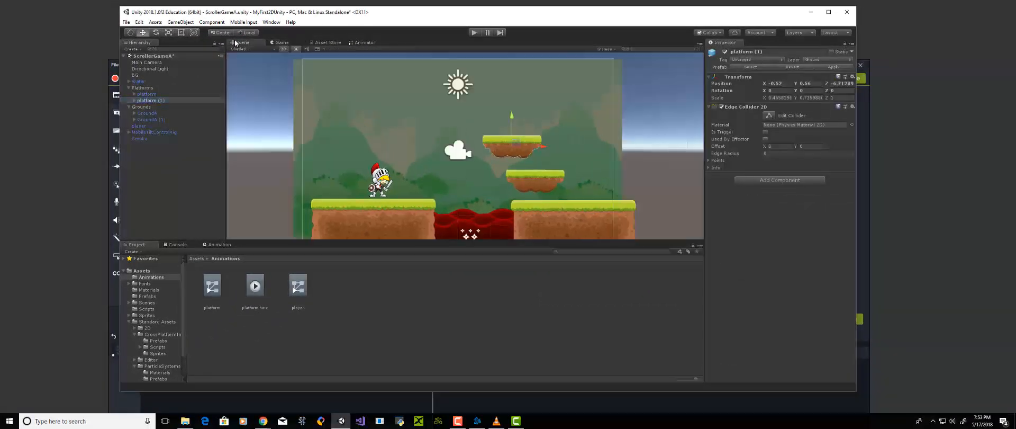
{"action": "left_click", "coordinate": [151, 94]}
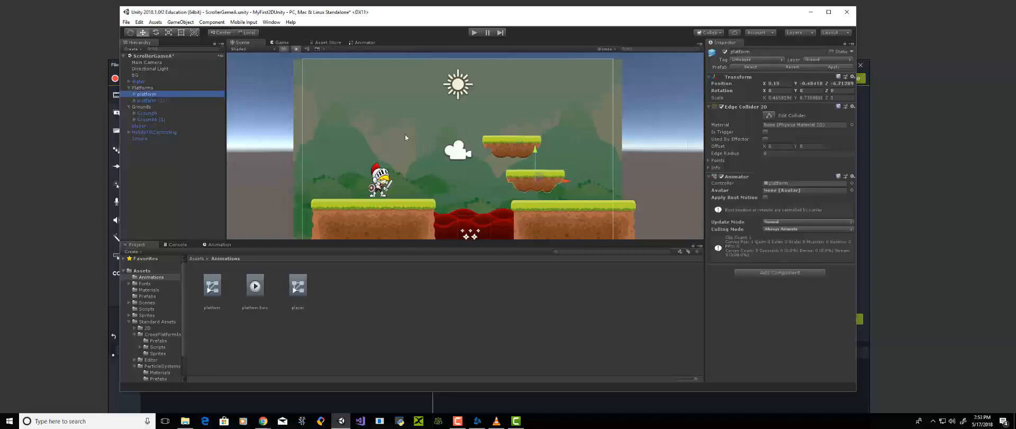